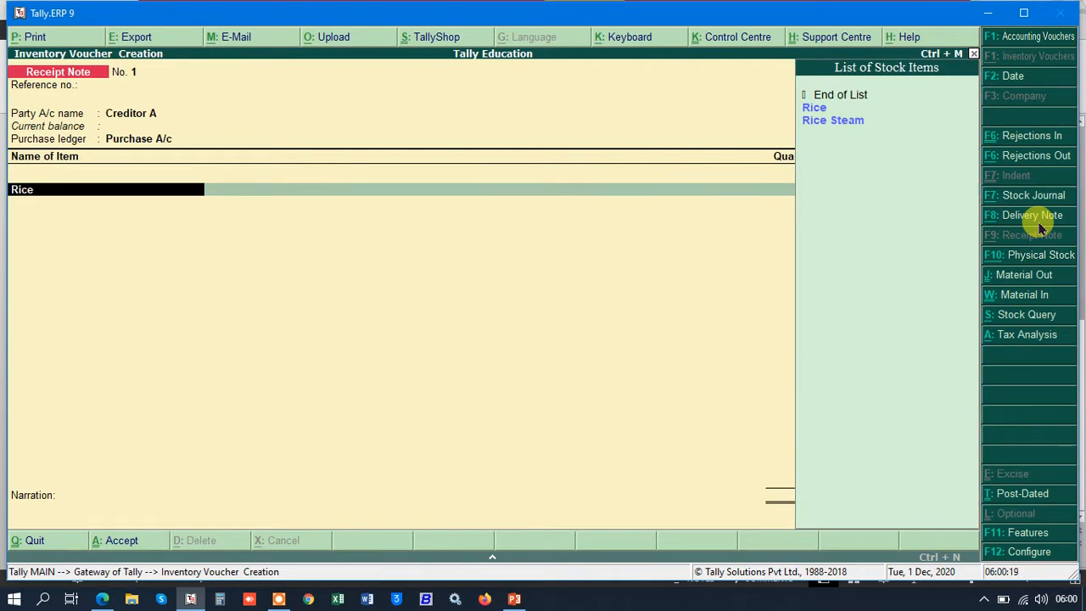
# Step: Add the Rice Steam item to the receipt note and assign it the new tracking number Pur RN-1
pyautogui.press('Down')
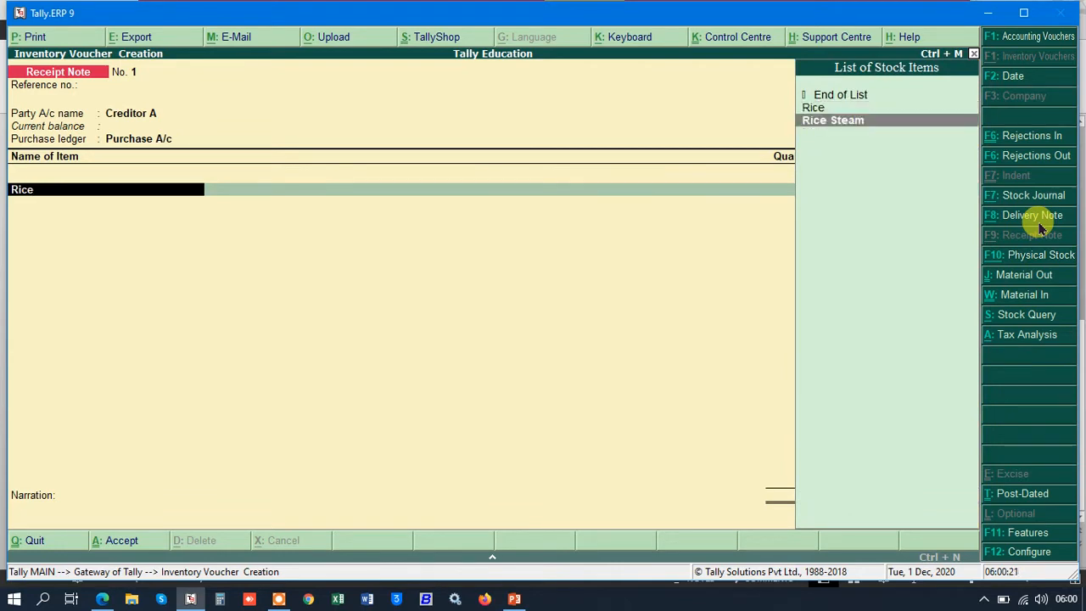
pyautogui.press('Return')
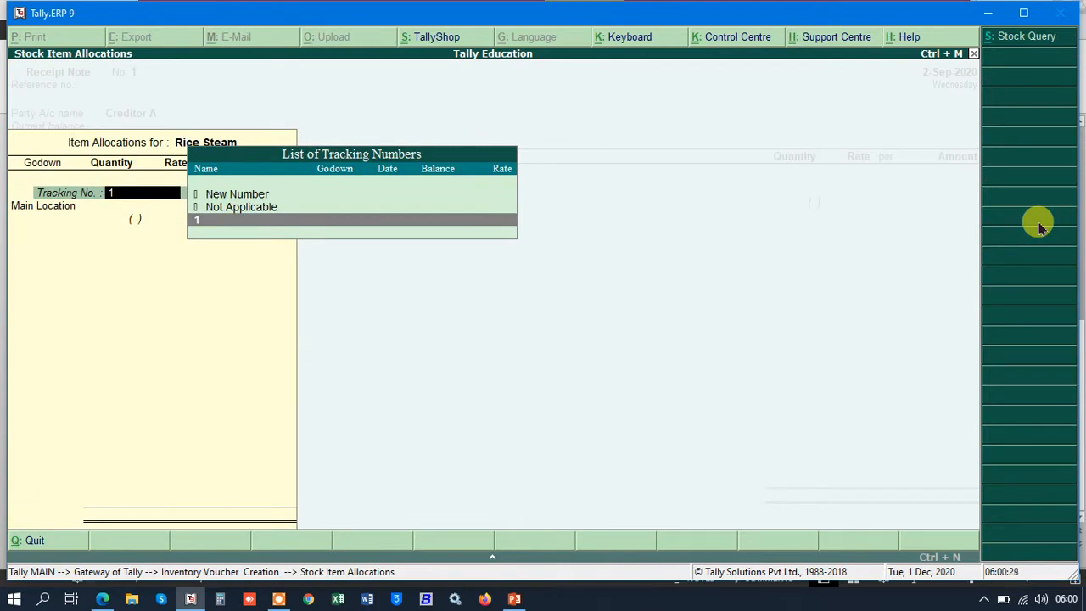
pyautogui.write('P')
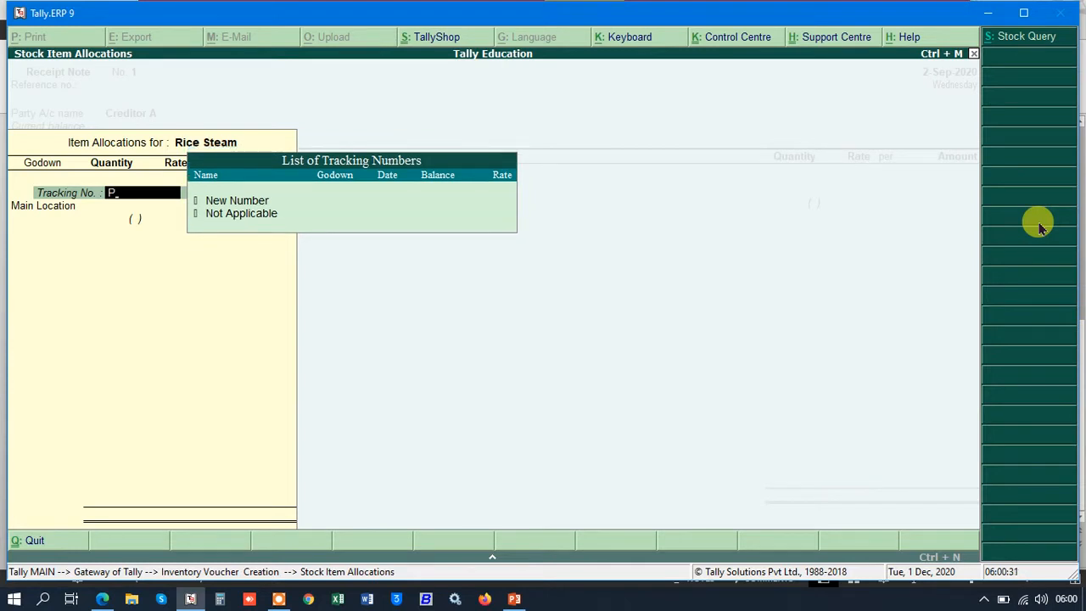
pyautogui.press('Return')
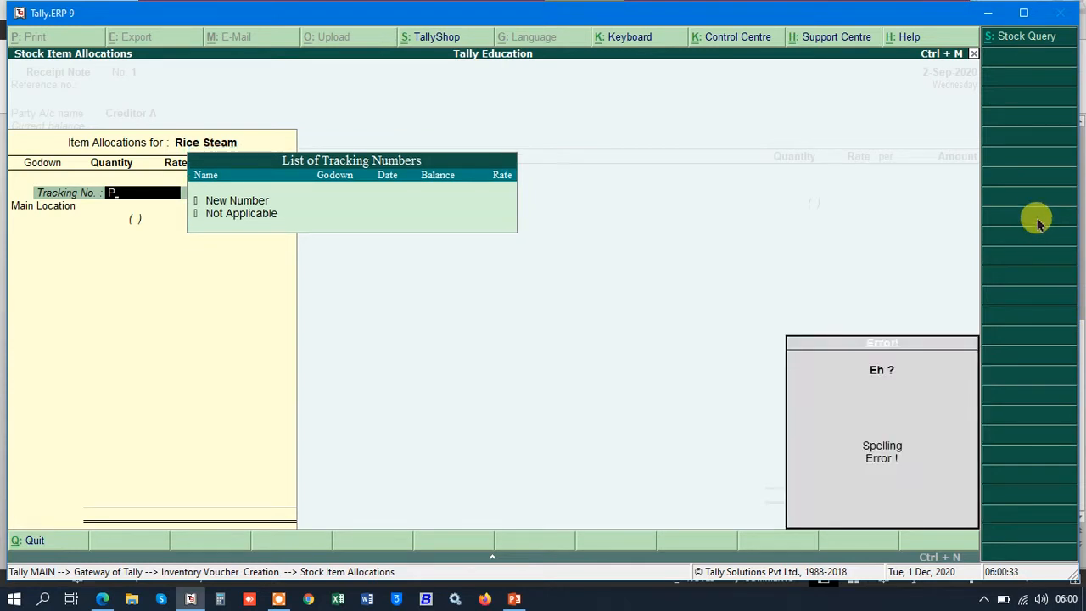
pyautogui.click(244, 206)
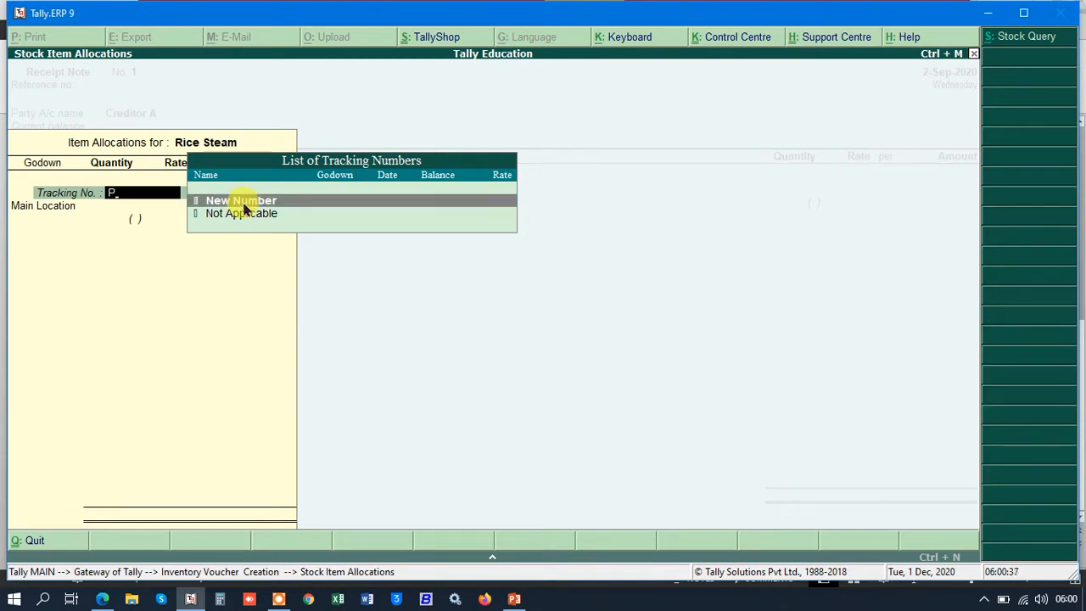
pyautogui.click(244, 206)
pyautogui.write('Pur')
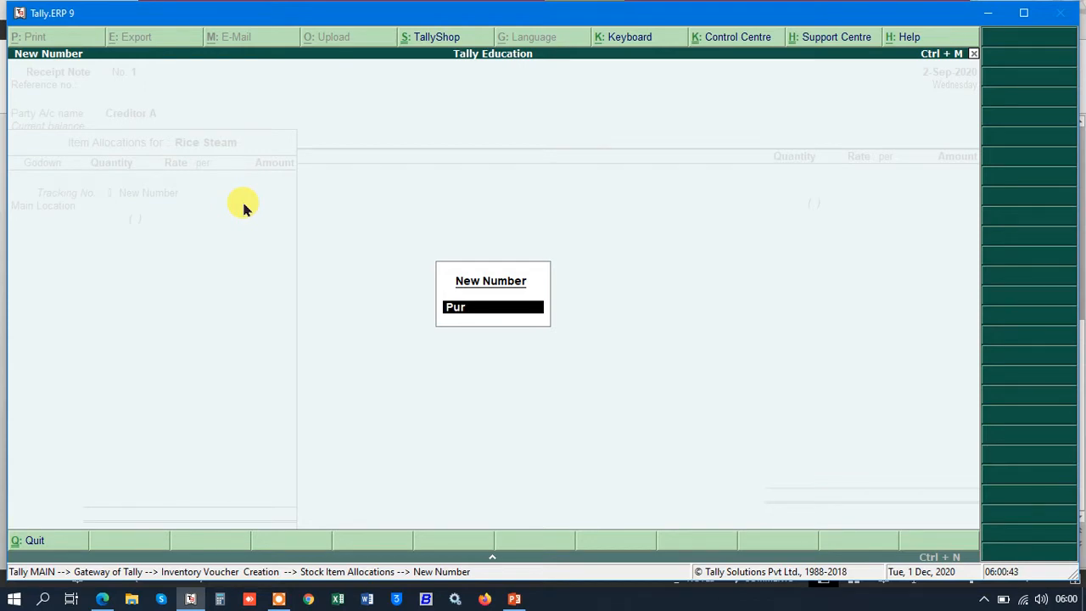
pyautogui.write('RN-1')
pyautogui.press('Return')
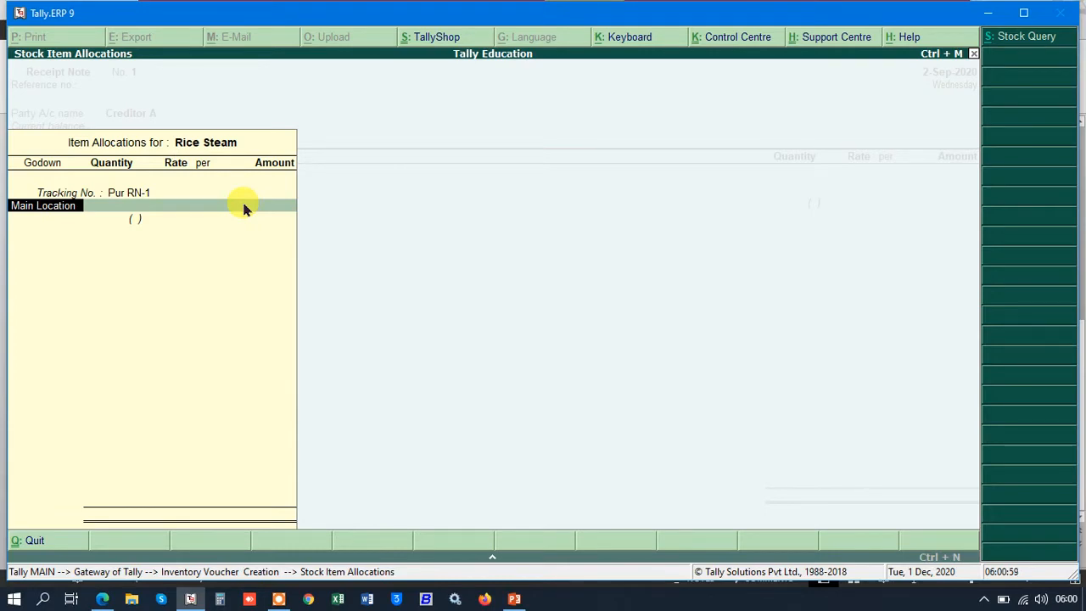
# Step: Allocate 100 qnt of Rice Steam to Main Location at a rate of 5,000 per qnt and finish the item allocation
pyautogui.press('Return')
pyautogui.write('100')
pyautogui.press('Return')
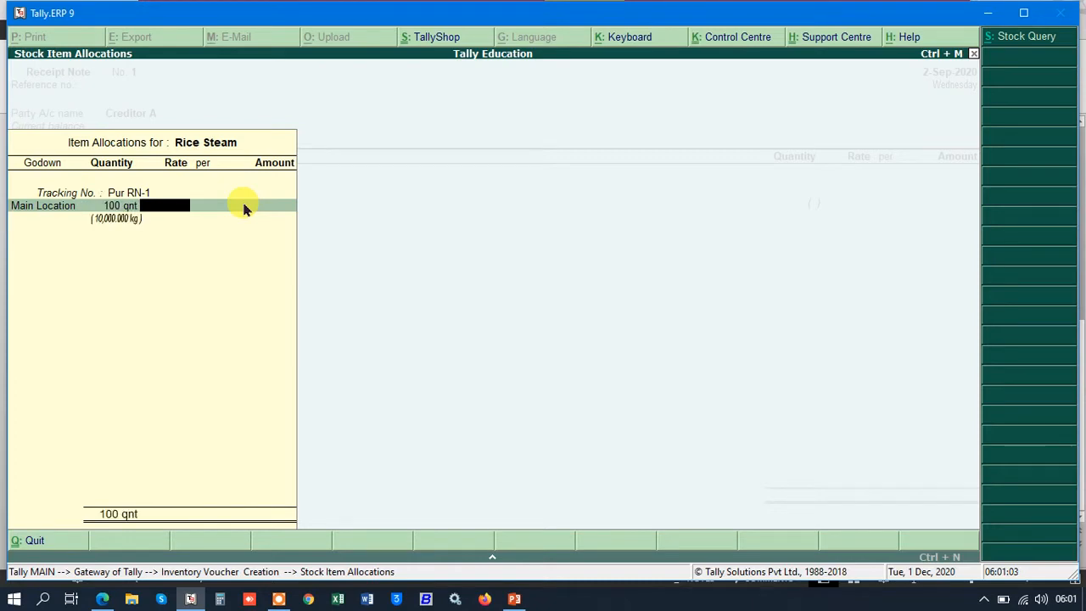
pyautogui.write('5000')
pyautogui.press('Return')
pyautogui.press('Return')
pyautogui.press('Return')
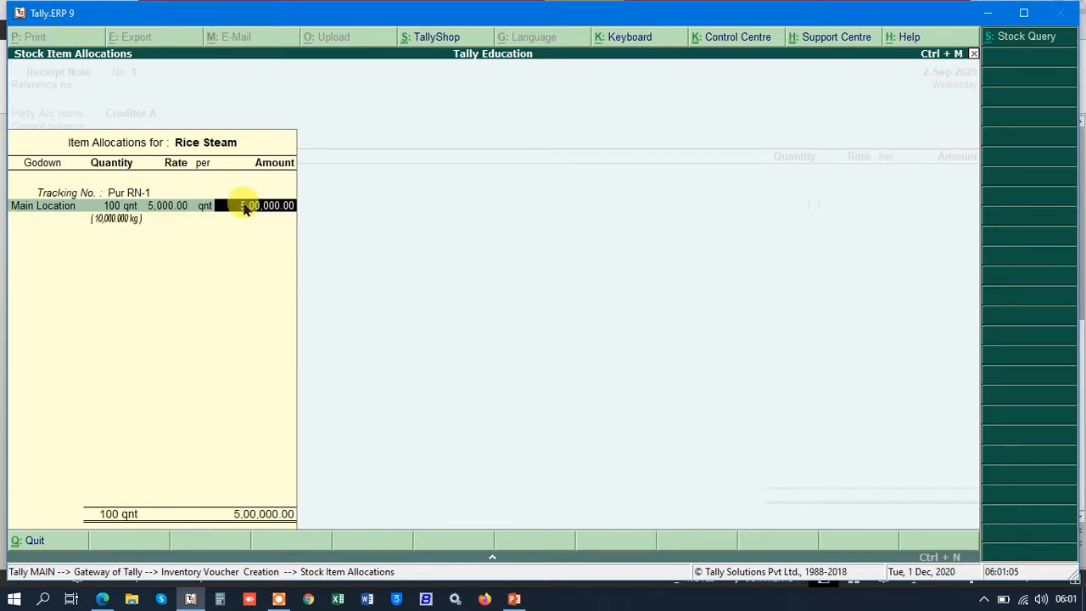
pyautogui.press('Return')
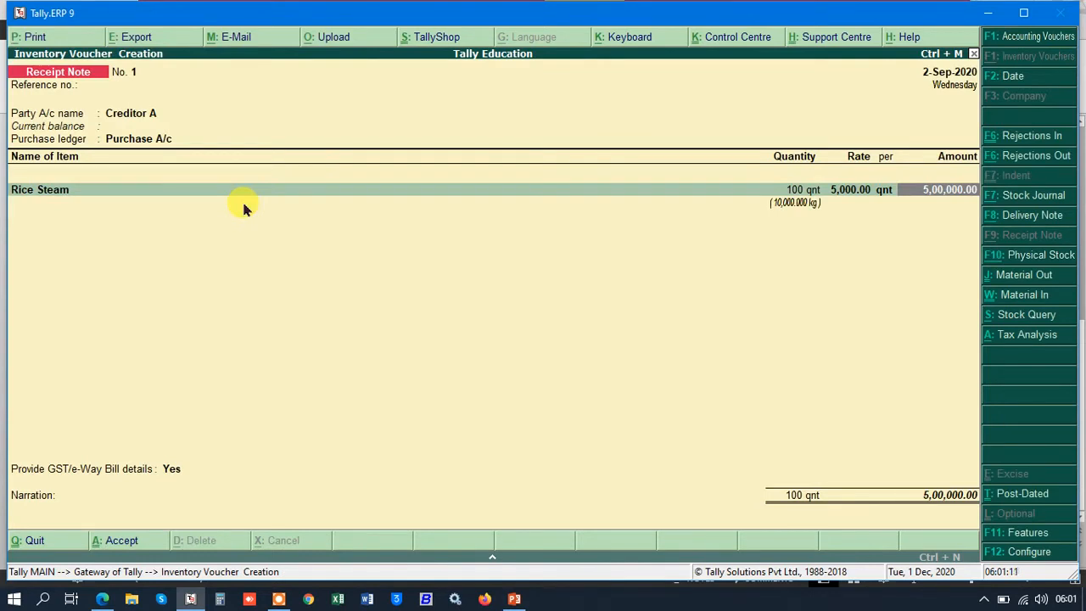
pyautogui.press('Return')
pyautogui.press('Return')
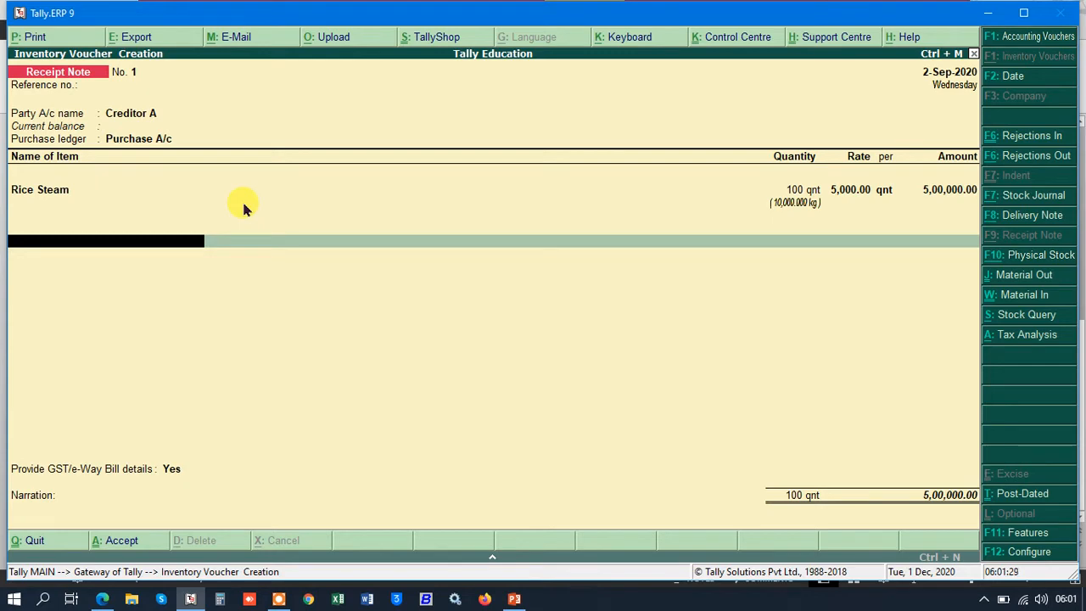
# Step: End the item list, set Provide GST/e-Way Bill details to No, save the receipt note and leave voucher creation
pyautogui.press('Return')
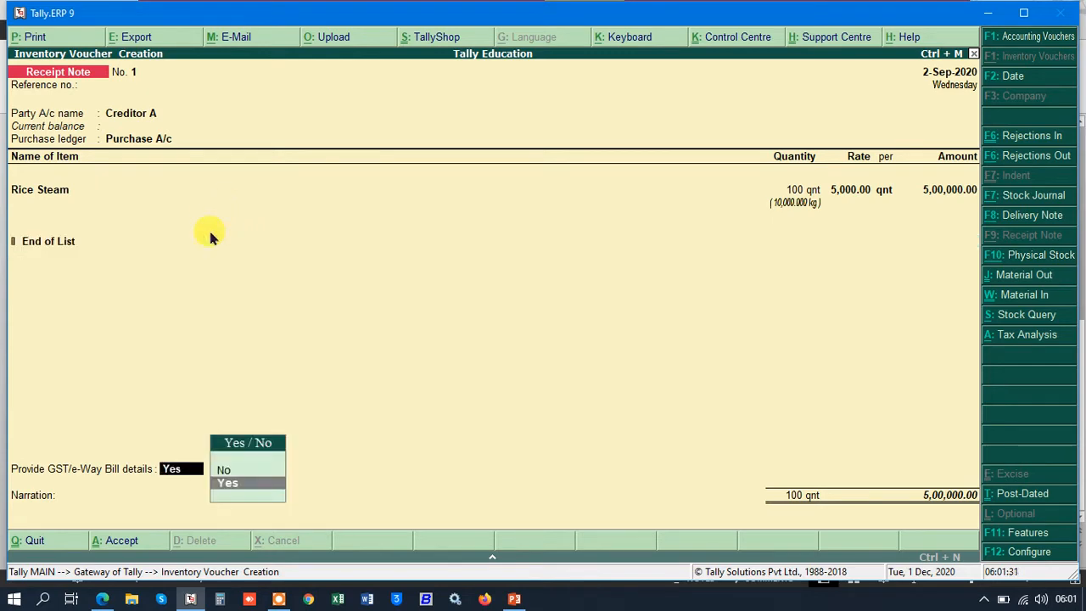
pyautogui.press('Up')
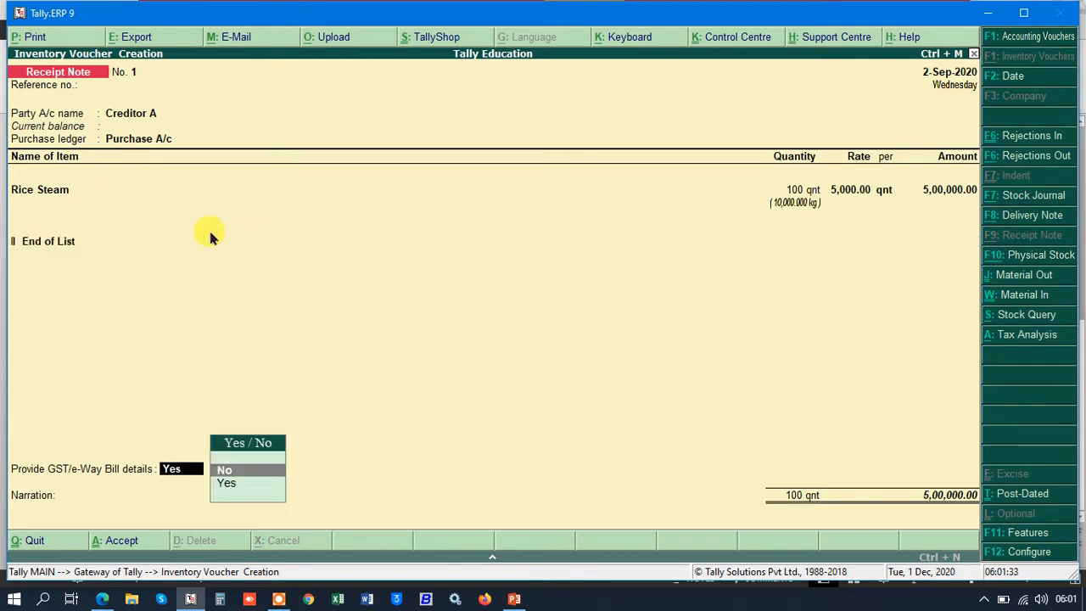
pyautogui.press('Down')
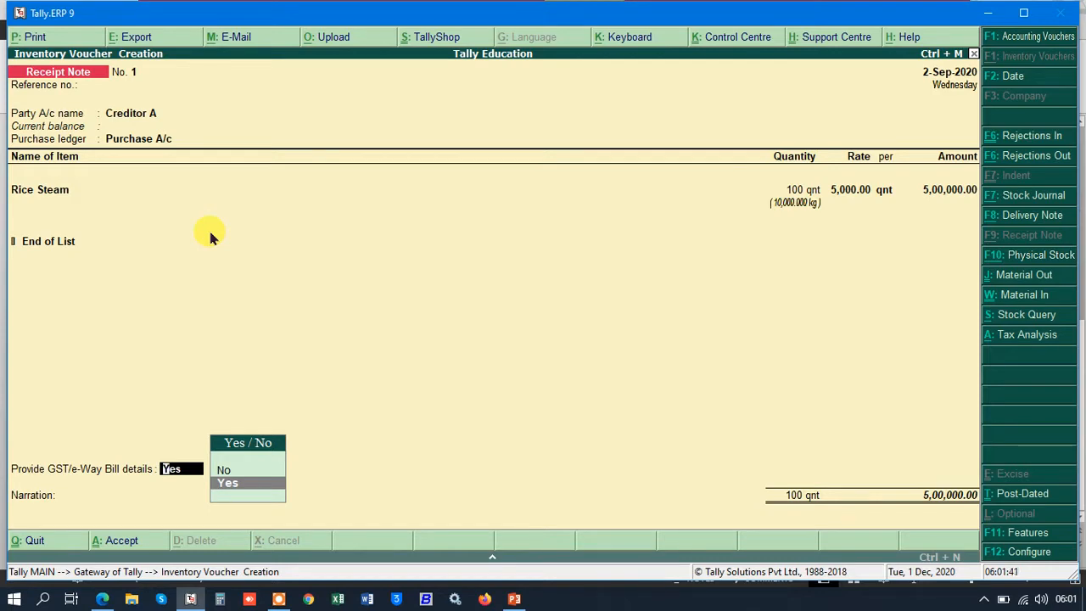
pyautogui.press('Up')
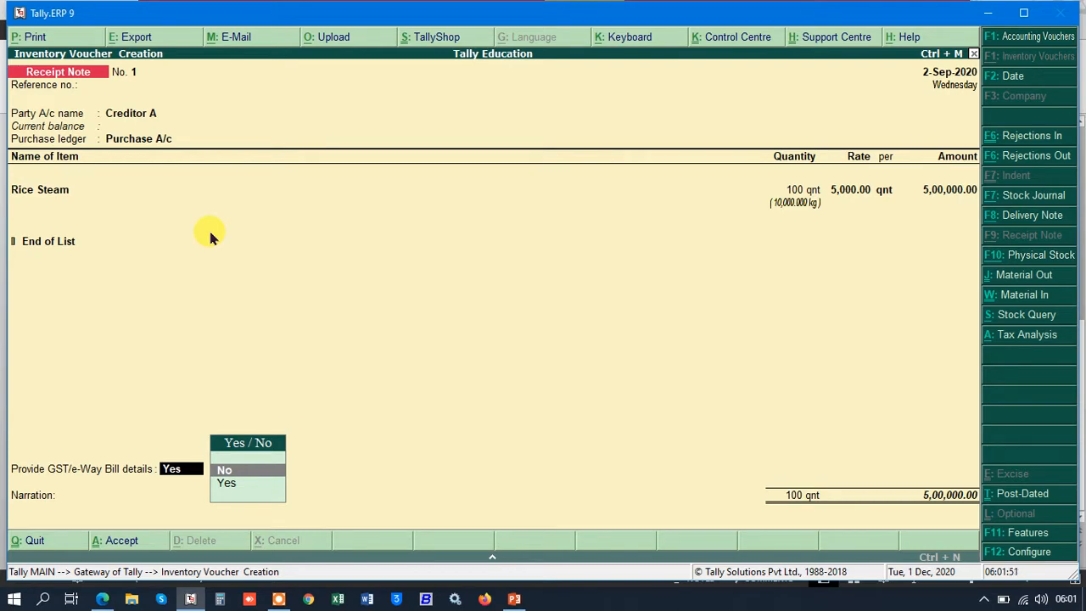
pyautogui.press('Return')
pyautogui.press('Return')
pyautogui.press('Return')
pyautogui.press('Return')
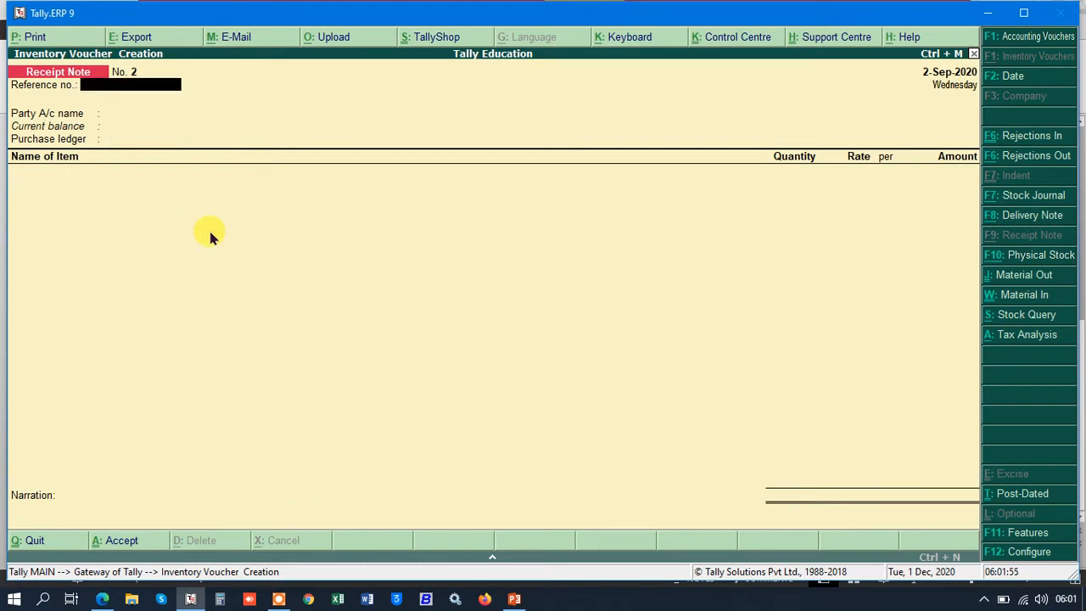
pyautogui.press('Escape')
pyautogui.press('Return')
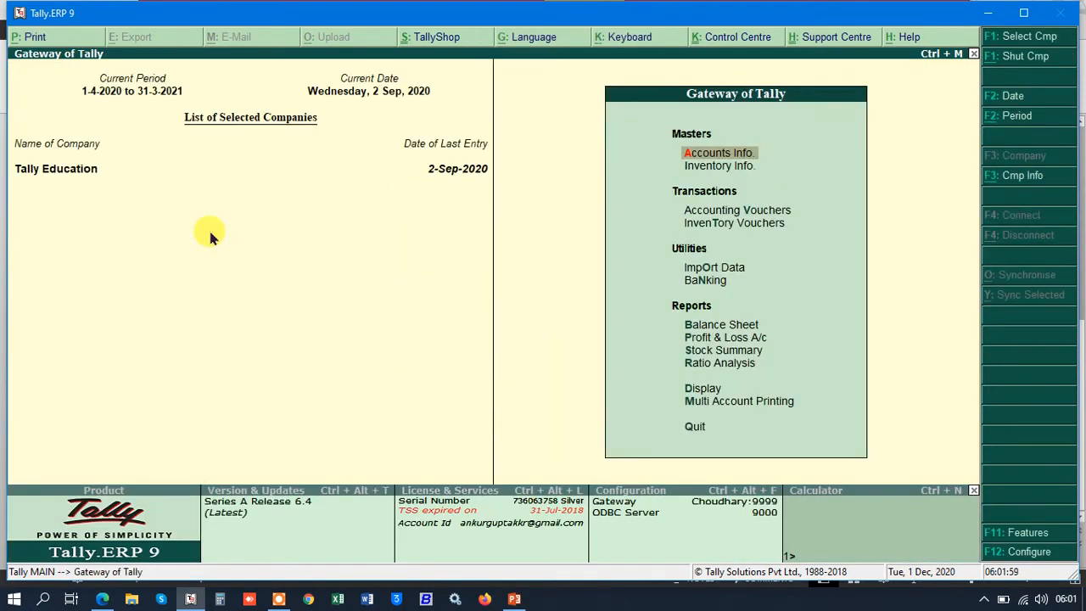
# Step: Open the Stock Summary and look into the Printing stock group
pyautogui.press('s')
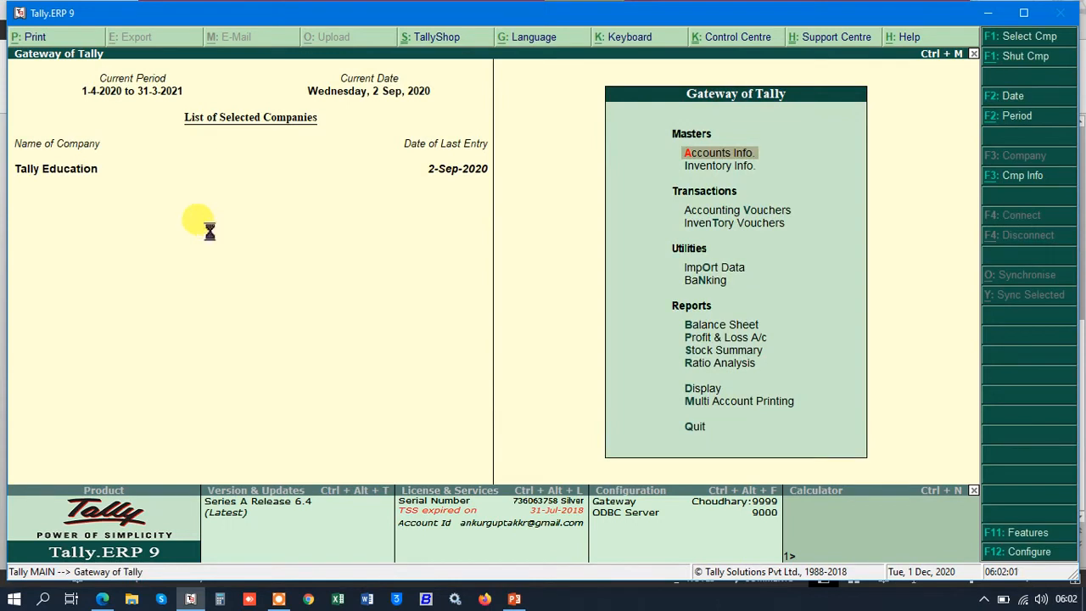
pyautogui.press('Down')
pyautogui.press('Down')
pyautogui.press('Down')
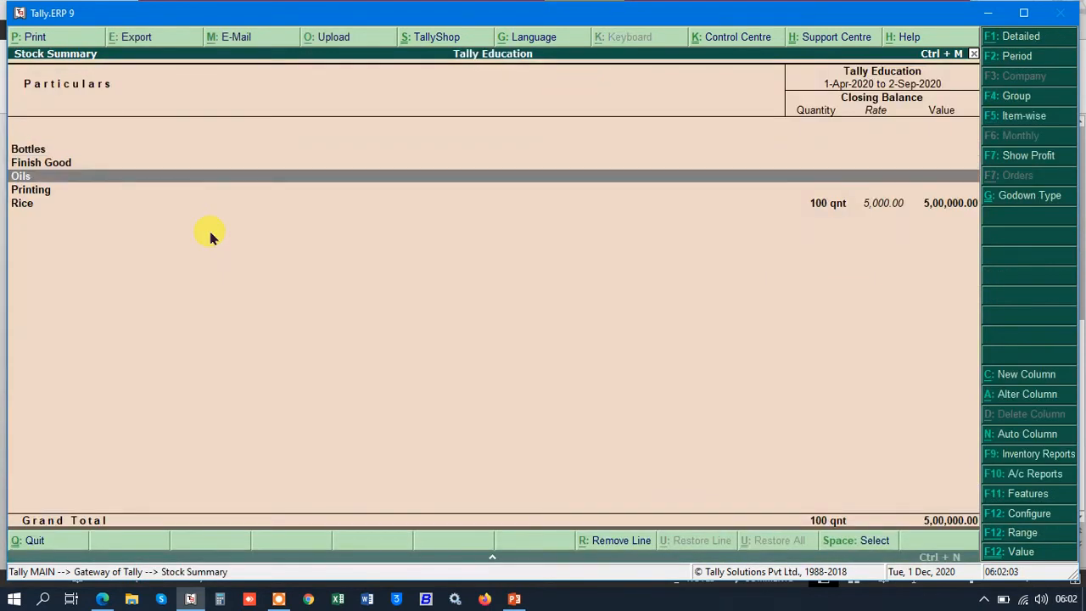
pyautogui.press('Return')
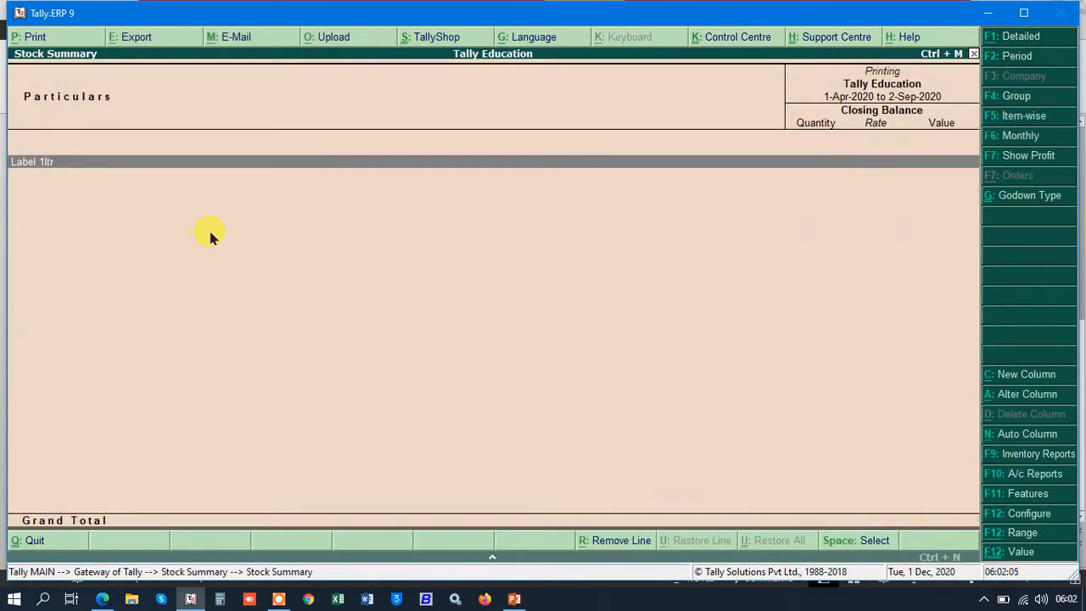
pyautogui.press('Return')
pyautogui.press('Escape')
pyautogui.press('Escape')
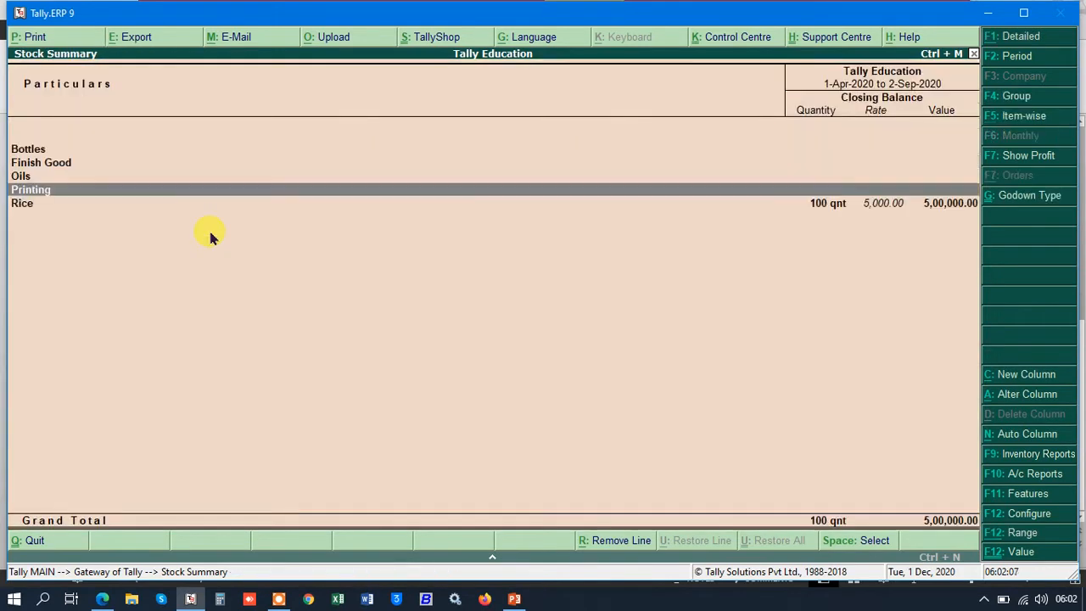
# Step: Drill down through Rice and Basmati to Rice Steam's September stock vouchers and examine the pending purchase bill from Creditor A
pyautogui.press('Down')
pyautogui.press('Return')
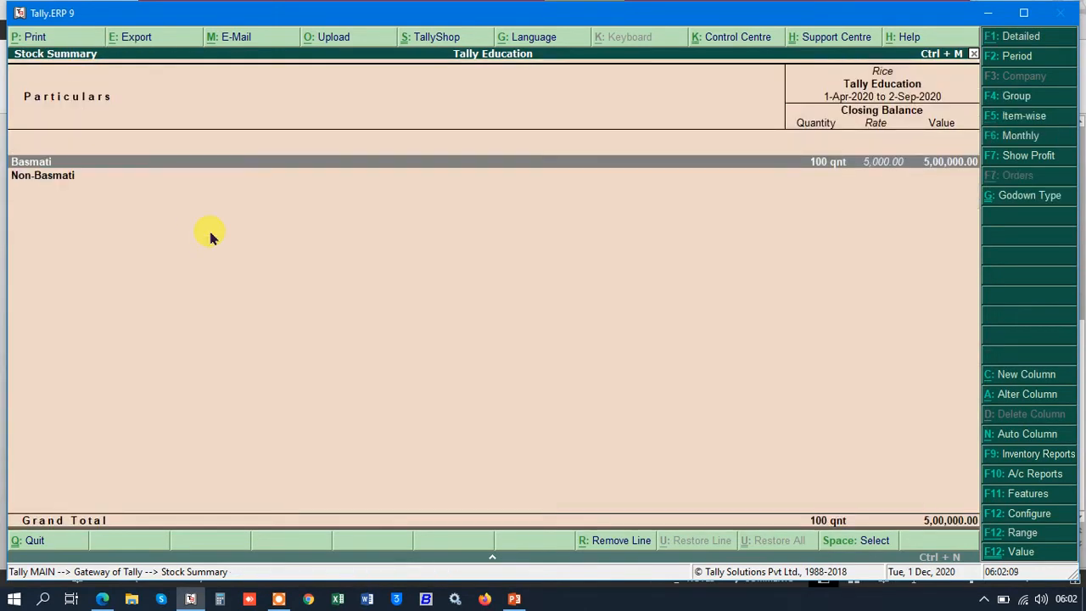
pyautogui.press('Return')
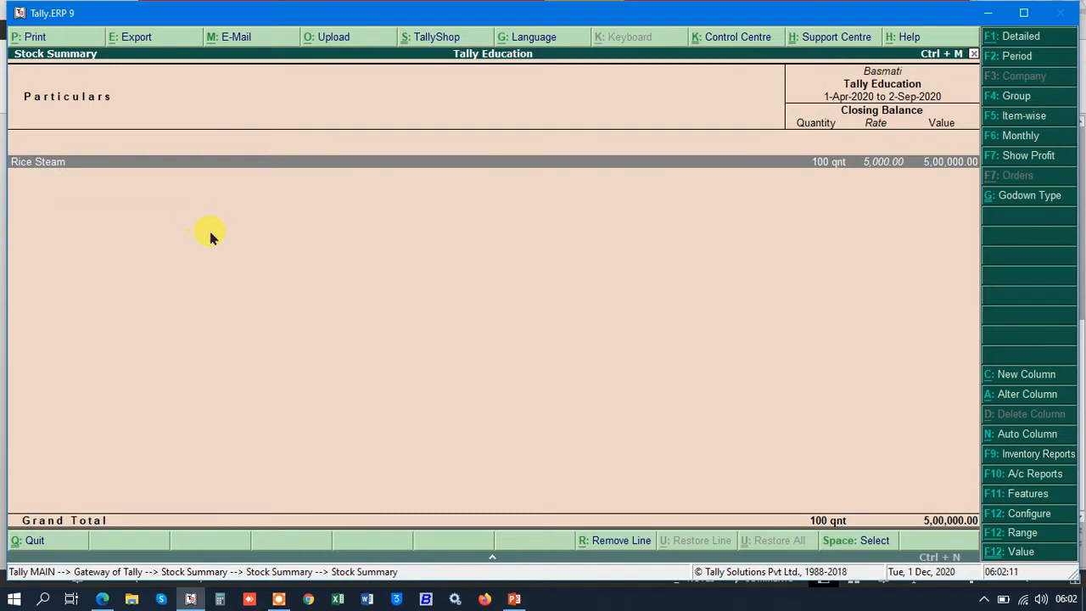
pyautogui.press('Return')
pyautogui.press('Return')
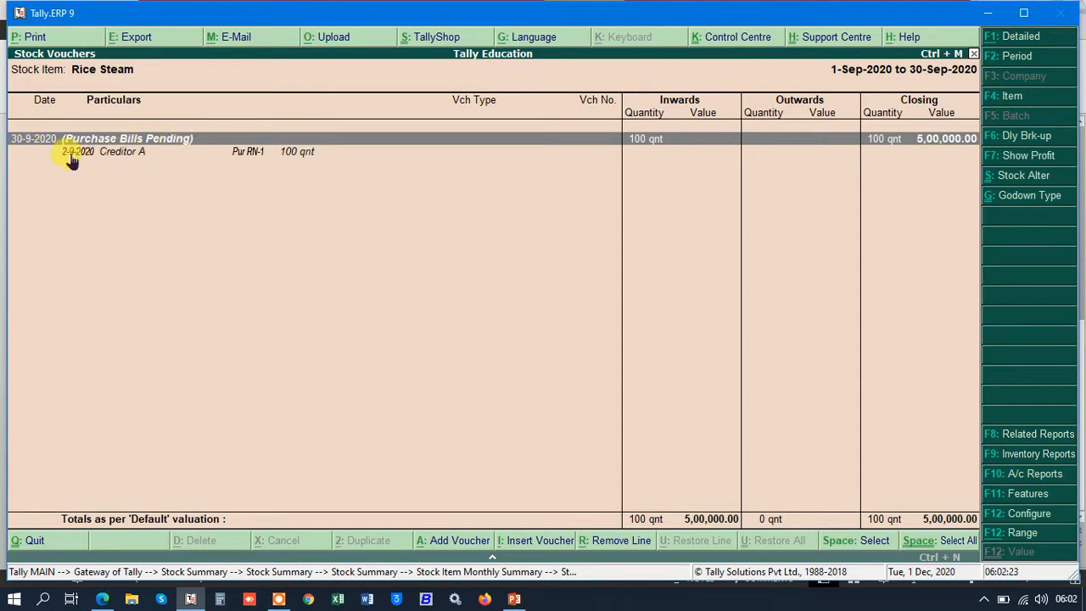
pyautogui.click(164, 153)
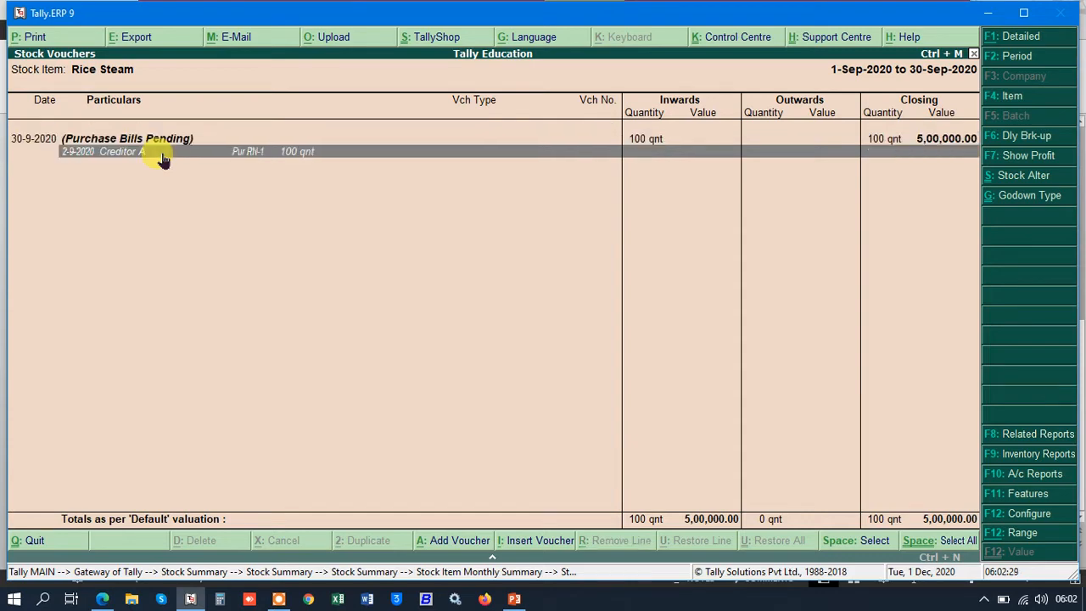
pyautogui.press('Up')
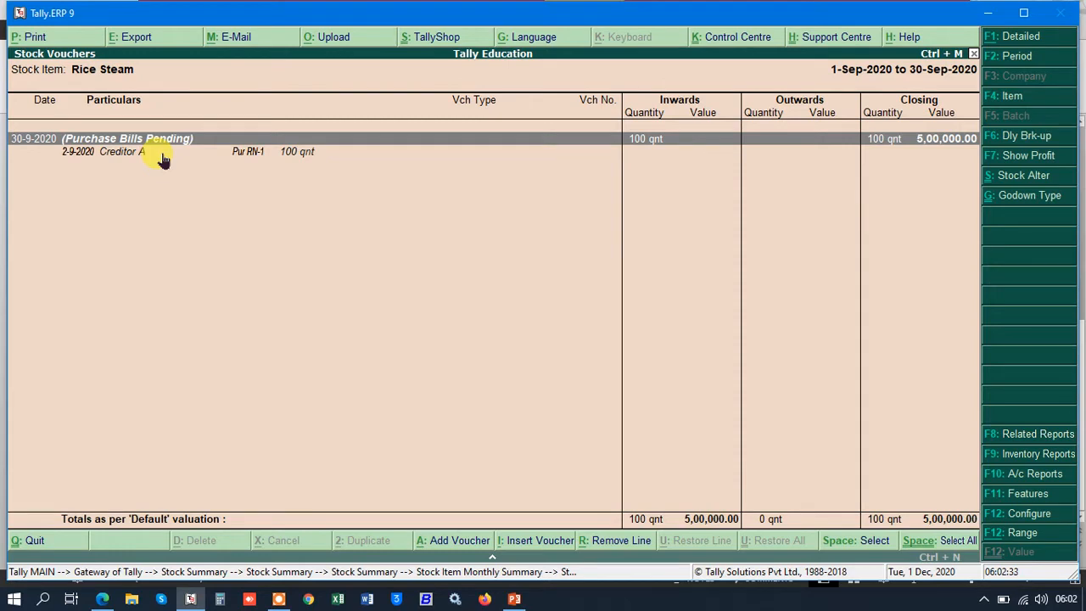
pyautogui.press('Escape')
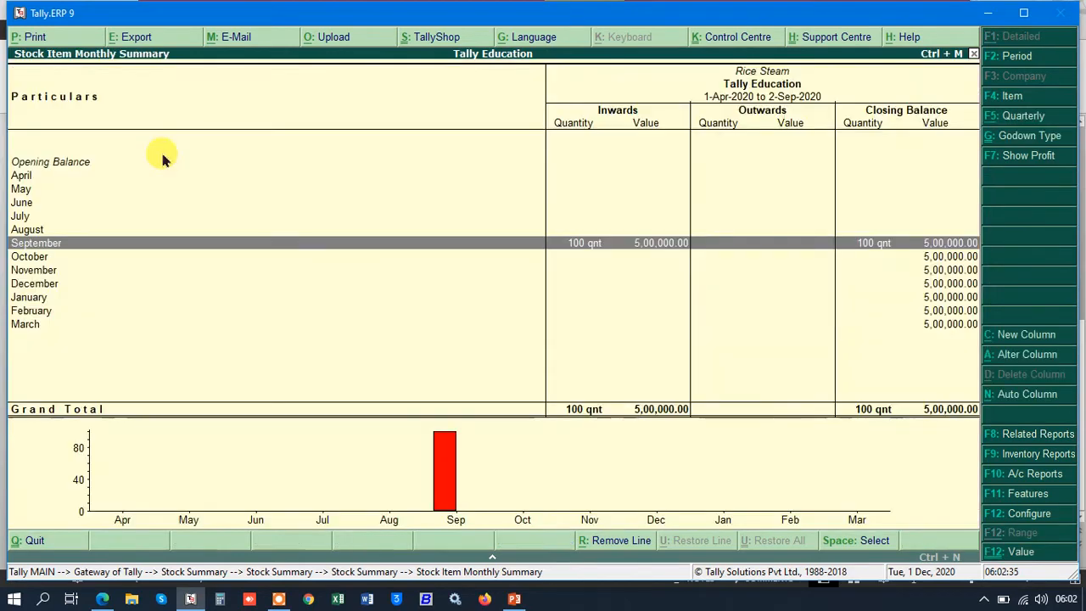
pyautogui.press('Escape')
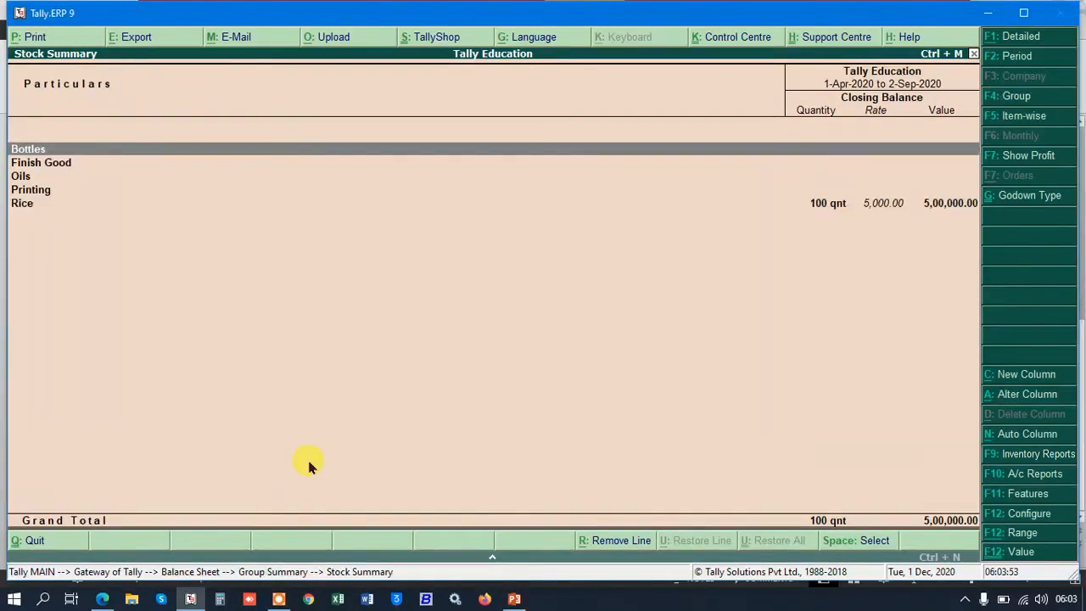
# Step: Examine the Rice group in the Balance Sheet's stock summary, then return to the Gateway of Tally
pyautogui.press('Down')
pyautogui.press('Down')
pyautogui.press('Down')
pyautogui.press('Down')
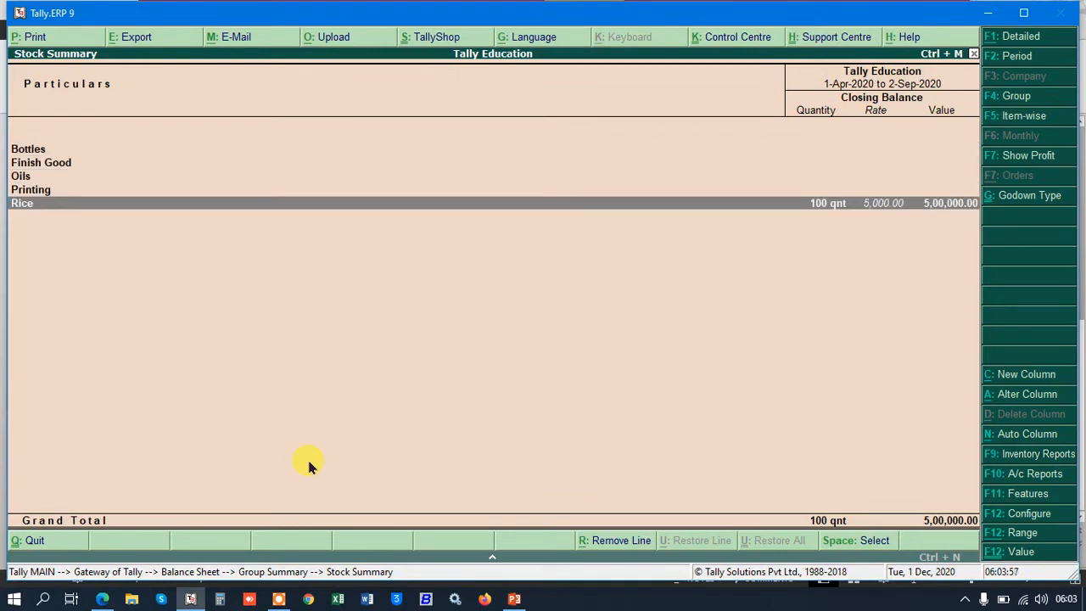
pyautogui.press('Escape')
pyautogui.press('Escape')
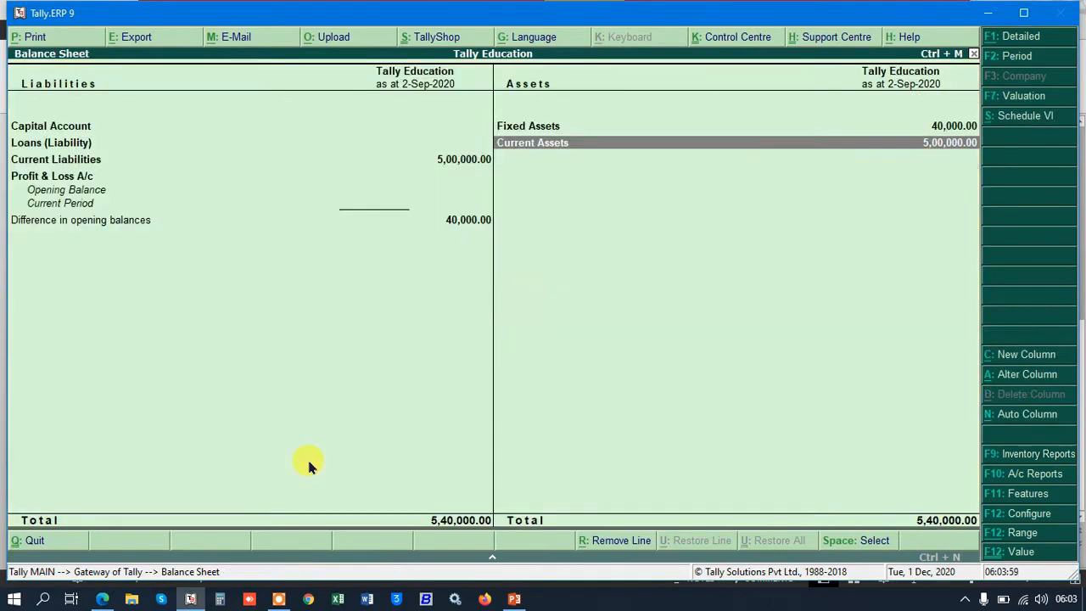
pyautogui.press('Escape')
pyautogui.press('Escape')
pyautogui.press('Escape')
# Step: Open Accounting Vouchers from the Gateway of Tally and switch the new voucher to the Purchase type
pyautogui.press('Down')
pyautogui.press('Down')
pyautogui.press('Down')
pyautogui.press('Down')
pyautogui.press('Down')
pyautogui.press('Down')
pyautogui.press('Down')
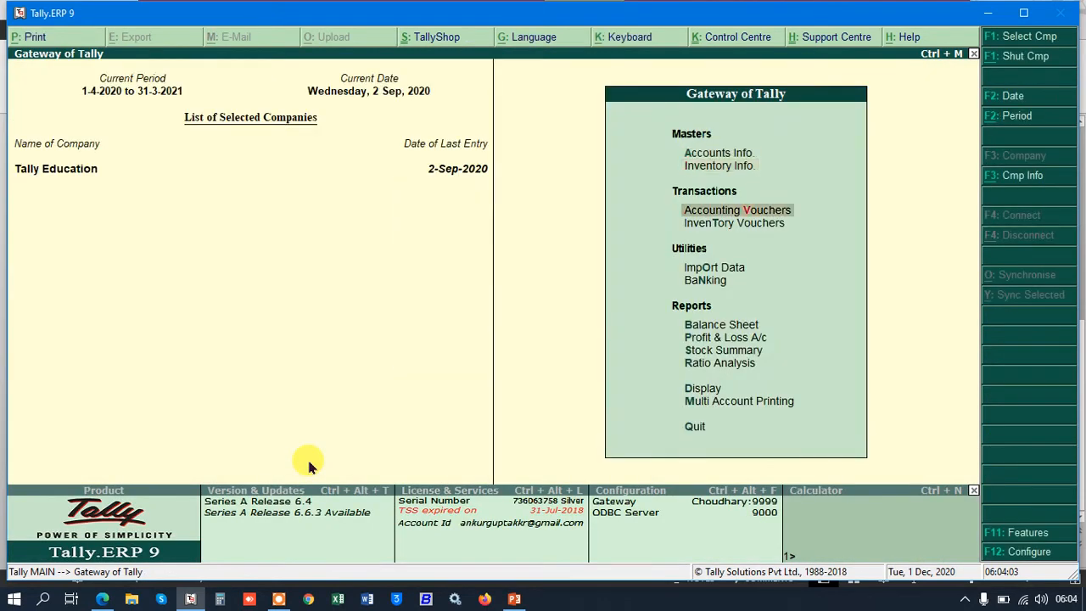
pyautogui.press('Up')
pyautogui.press('Up')
pyautogui.press('Up')
pyautogui.press('Up')
pyautogui.press('Up')
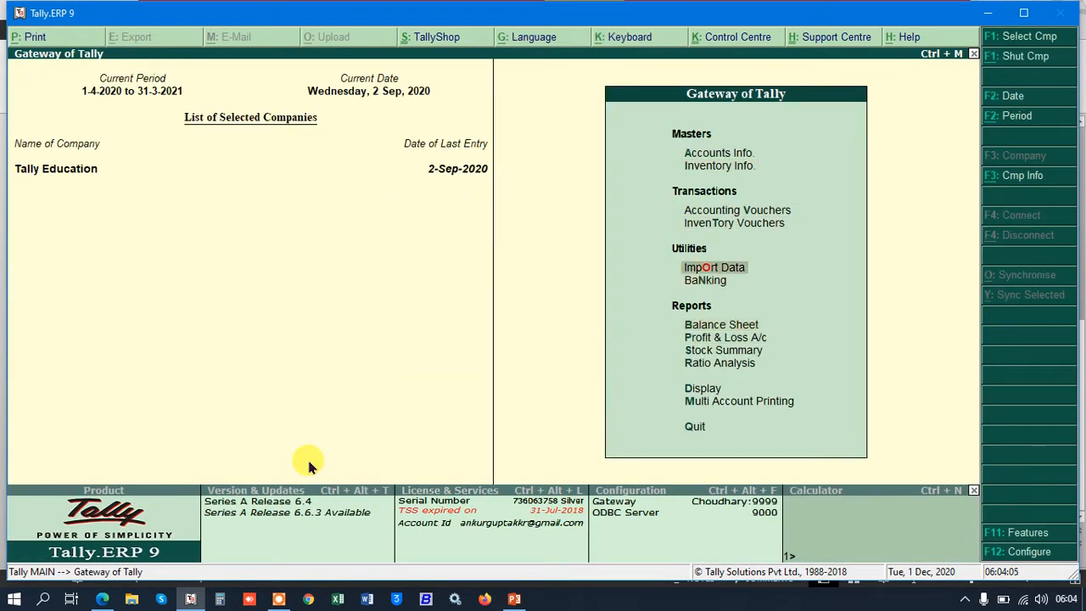
pyautogui.press('Return')
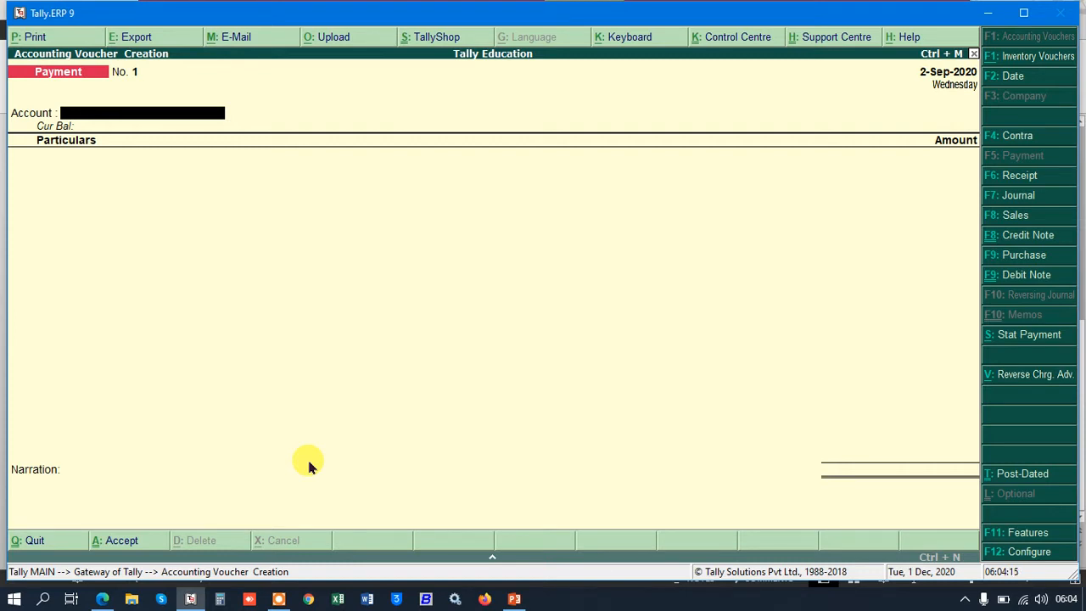
pyautogui.click(1037, 258)
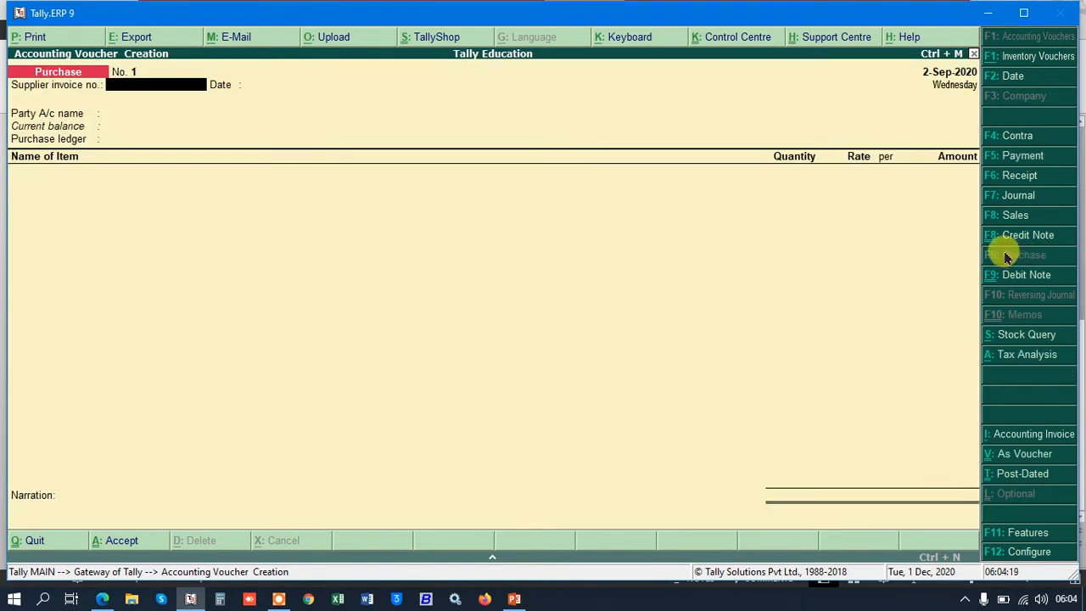
# Step: Enter 512 as the purchase voucher's supplier invoice number and accept 2-Sep-2020 as its date
pyautogui.write('512')
pyautogui.press('Return')
pyautogui.press('Return')
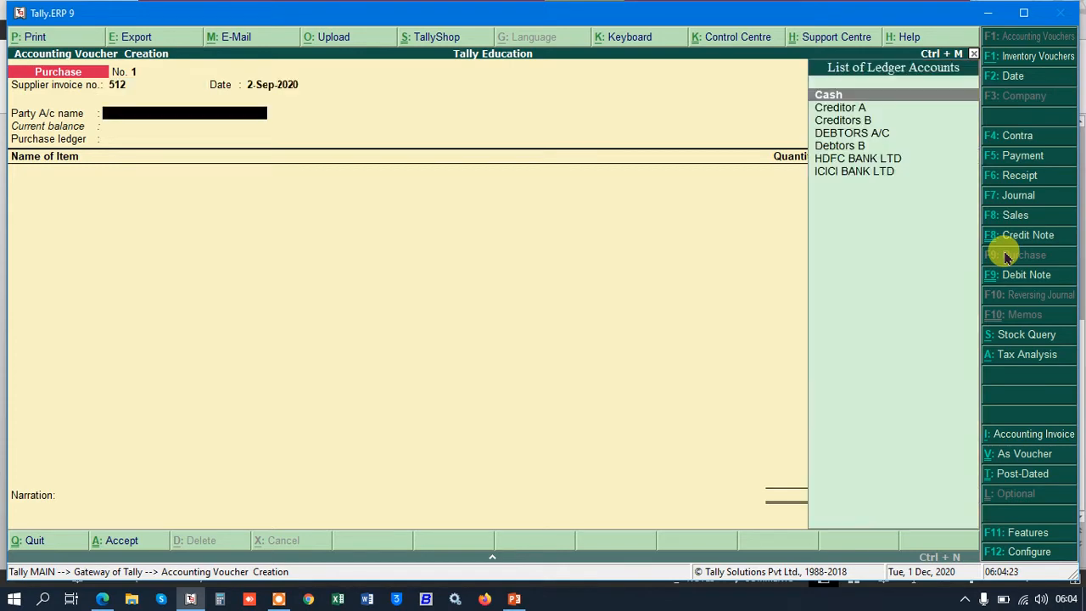
# Step: Select Creditor A as the purchase voucher's party and link receipt note Pur RN-1 in the party details
pyautogui.press('Down')
pyautogui.press('Return')
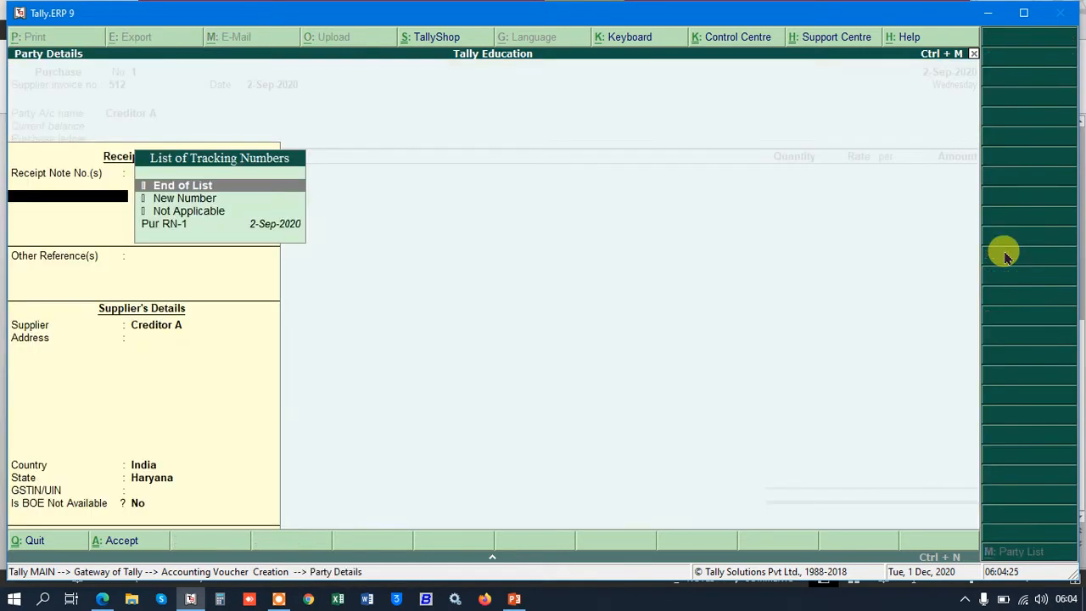
pyautogui.press('Down')
pyautogui.press('Down')
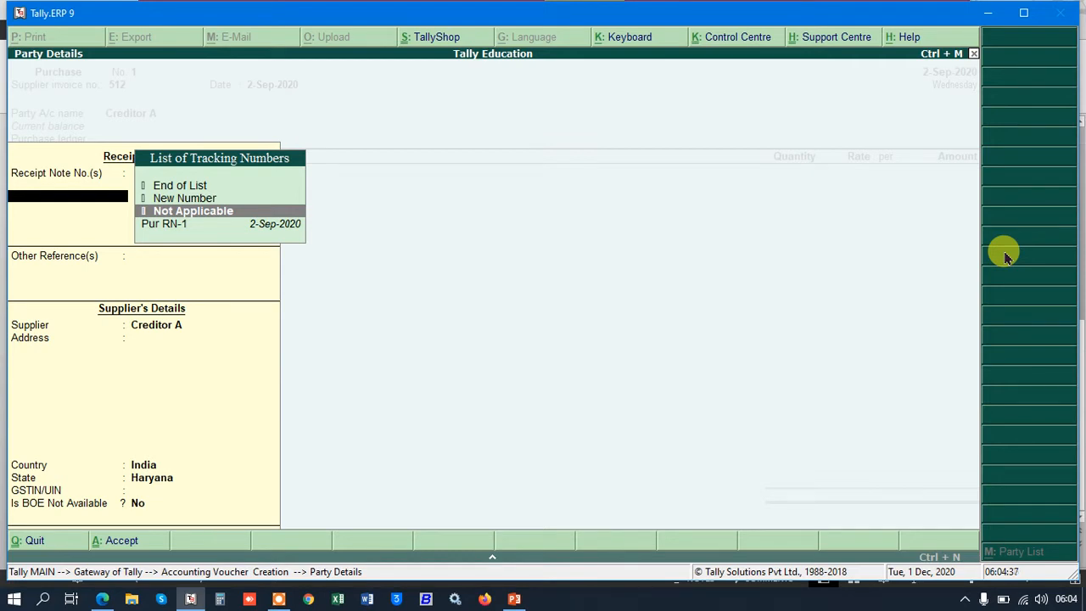
pyautogui.press('Down')
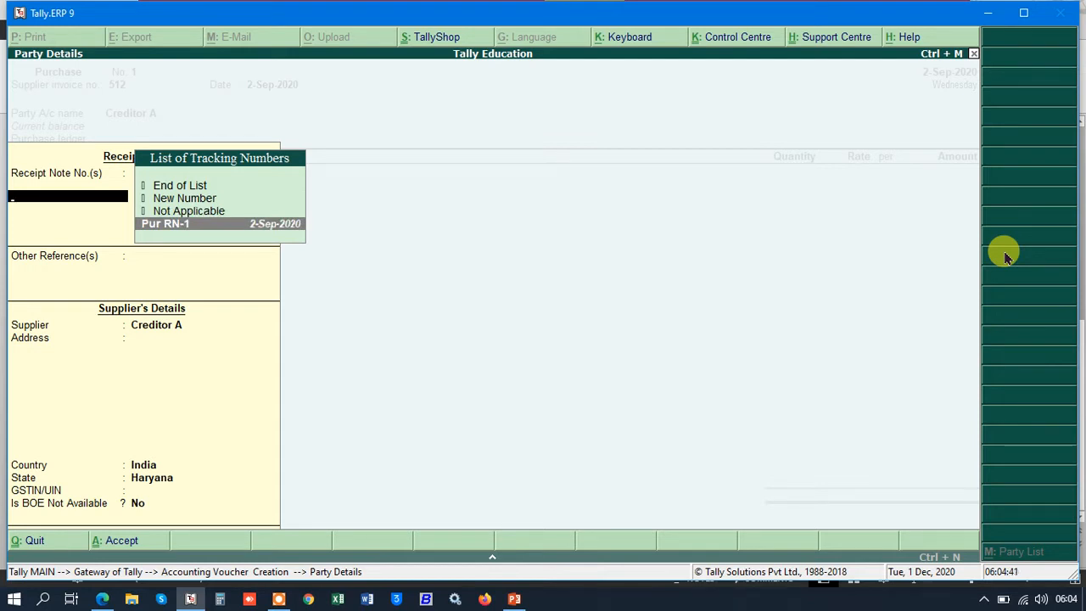
pyautogui.press('Return')
pyautogui.press('Return')
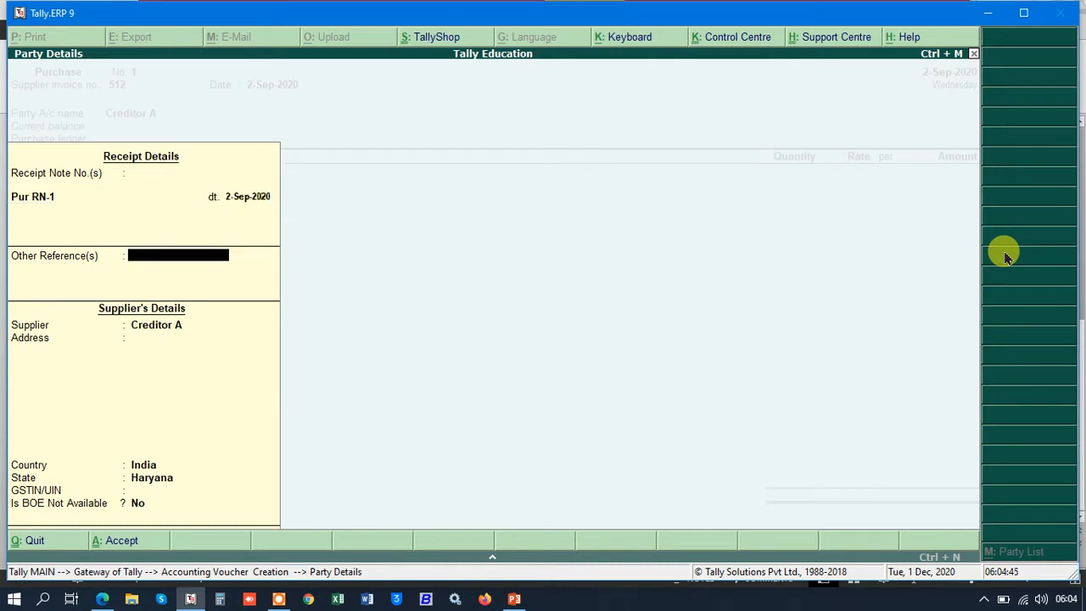
pyautogui.press('Return')
pyautogui.press('Return')
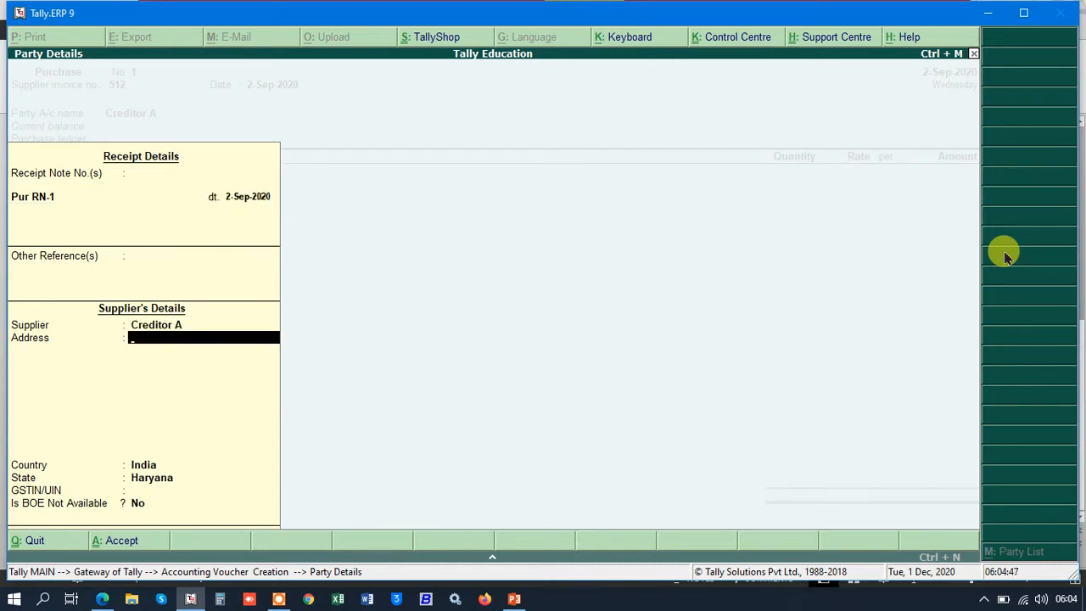
pyautogui.hotkey('ctrl', 'a')
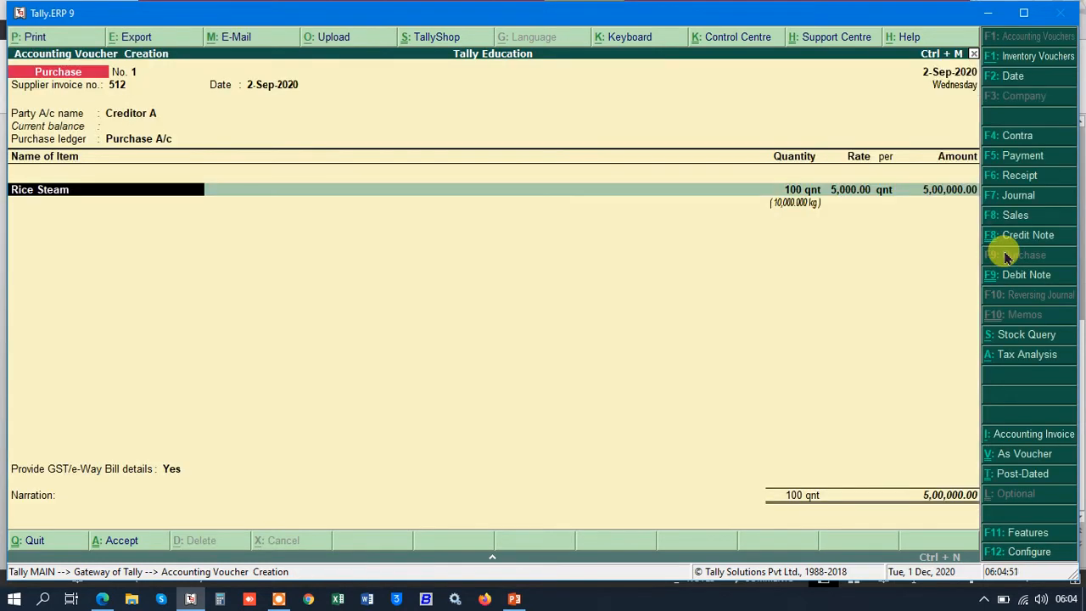
# Step: Accept Rice Steam's allocation against tracking number Pur RN-1, with 100 qnt at 5,000 from Main Location
pyautogui.press('Return')
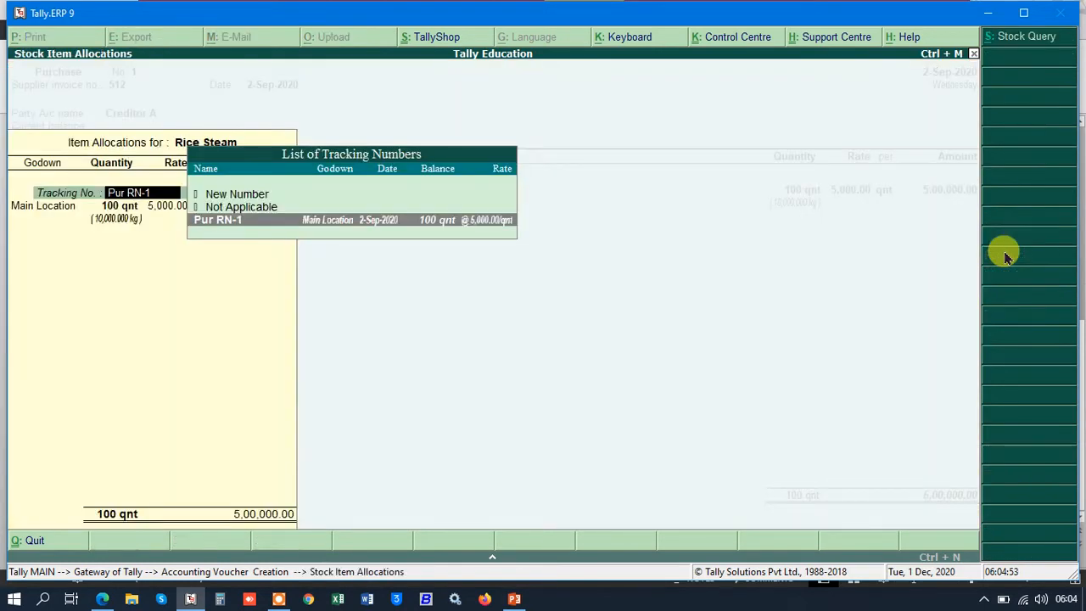
pyautogui.press('Return')
pyautogui.press('Return')
pyautogui.press('Return')
pyautogui.press('Return')
pyautogui.press('Return')
pyautogui.press('Return')
pyautogui.press('Return')
pyautogui.press('Return')
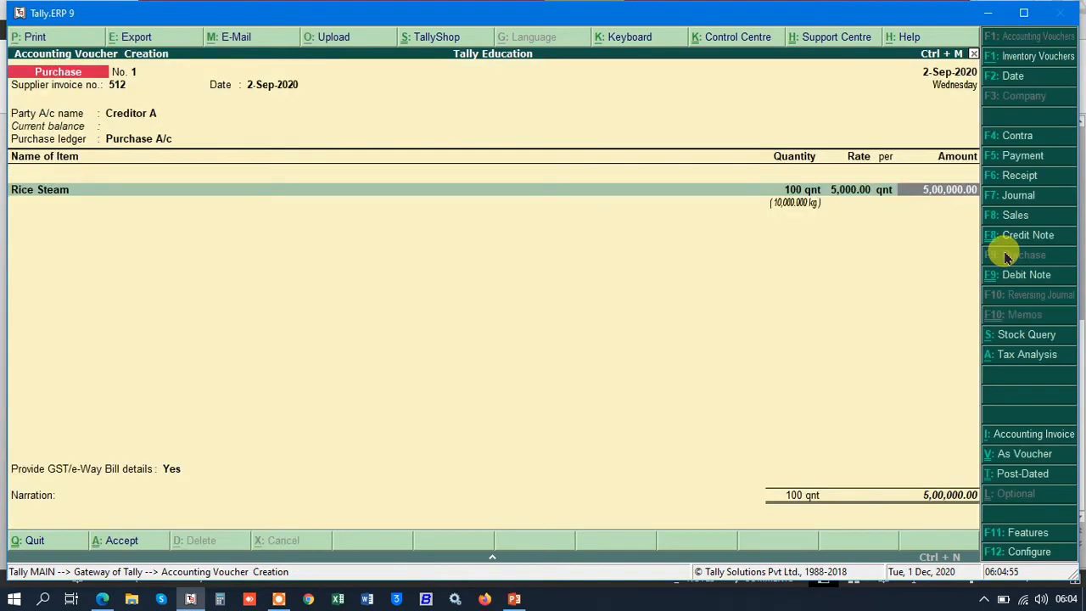
# Step: Accept the e-Way Bill details without changes and save the purchase voucher with a blank narration
pyautogui.press('Return')
pyautogui.press('Return')
pyautogui.press('Return')
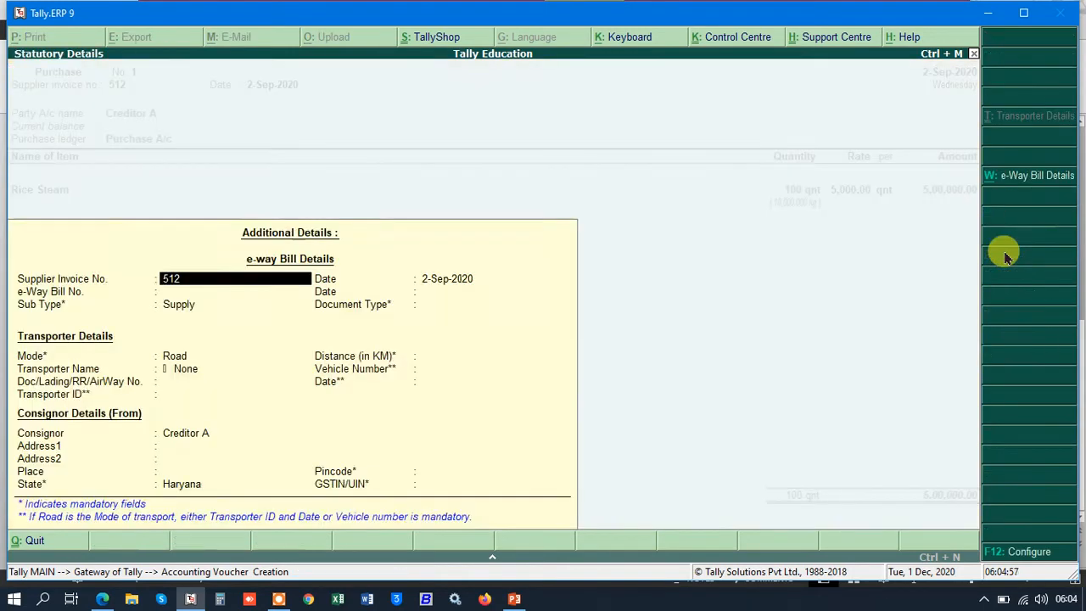
pyautogui.hotkey('ctrl', 'a')
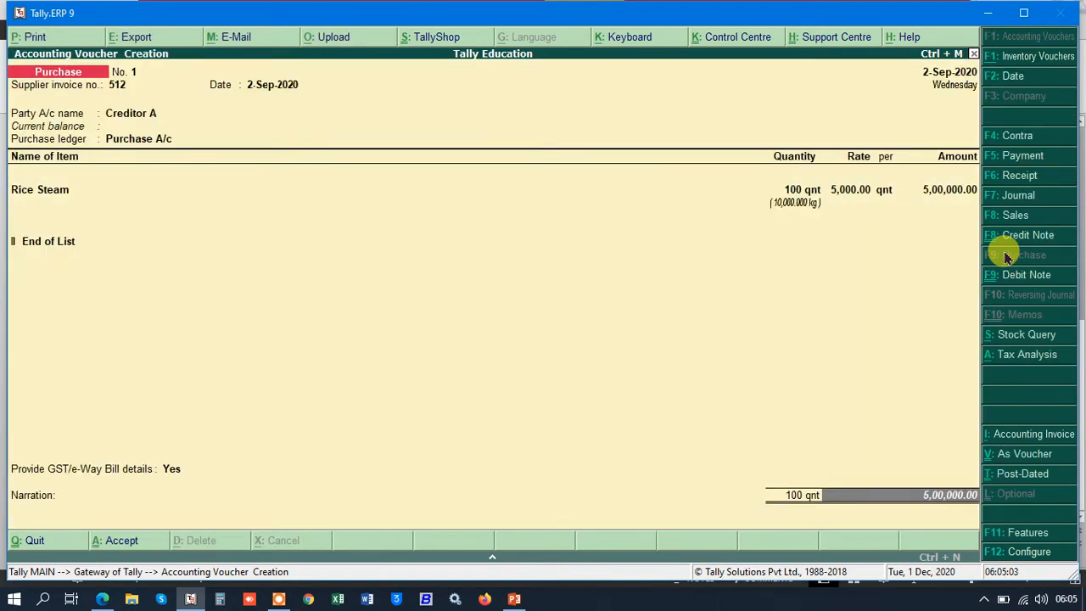
pyautogui.press('Return')
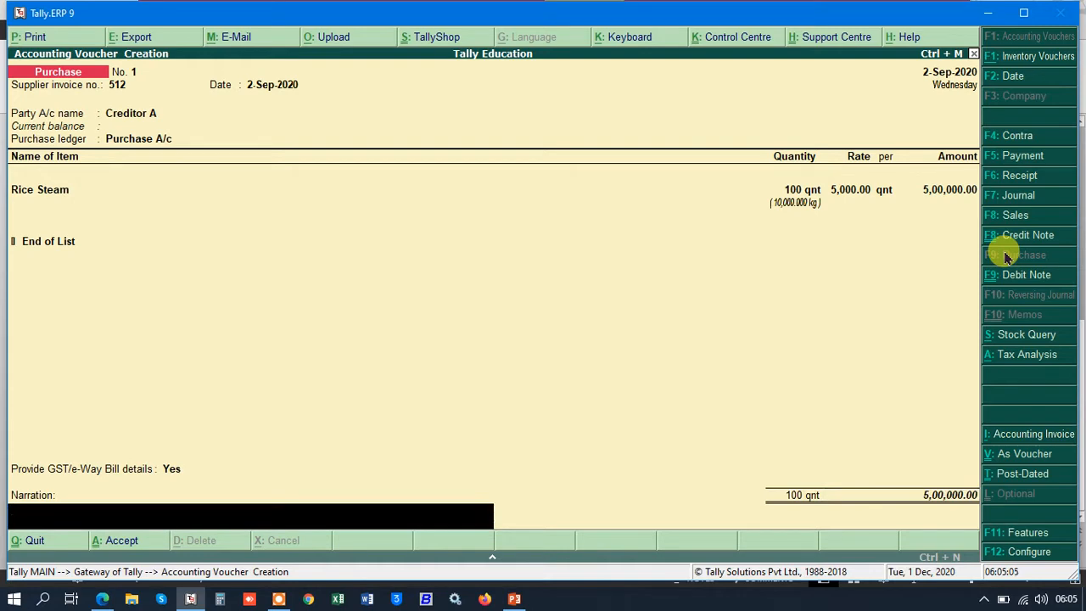
pyautogui.press('Return')
pyautogui.press('Return')
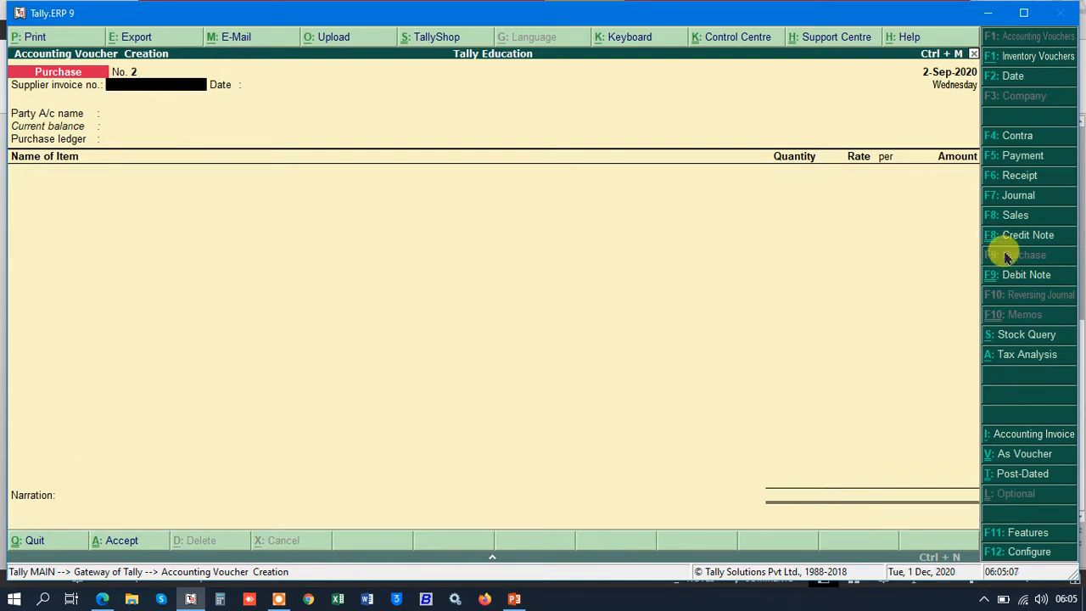
# Step: Quit voucher creation and open the Stock Summary from the Gateway of Tally
pyautogui.press('Escape')
pyautogui.press('Return')
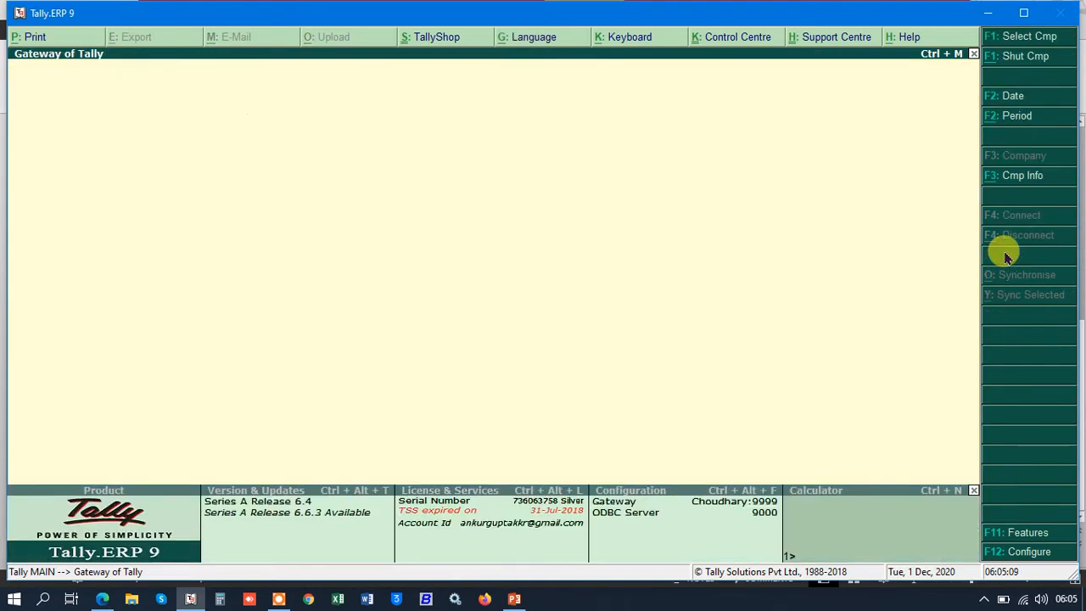
pyautogui.press('s')
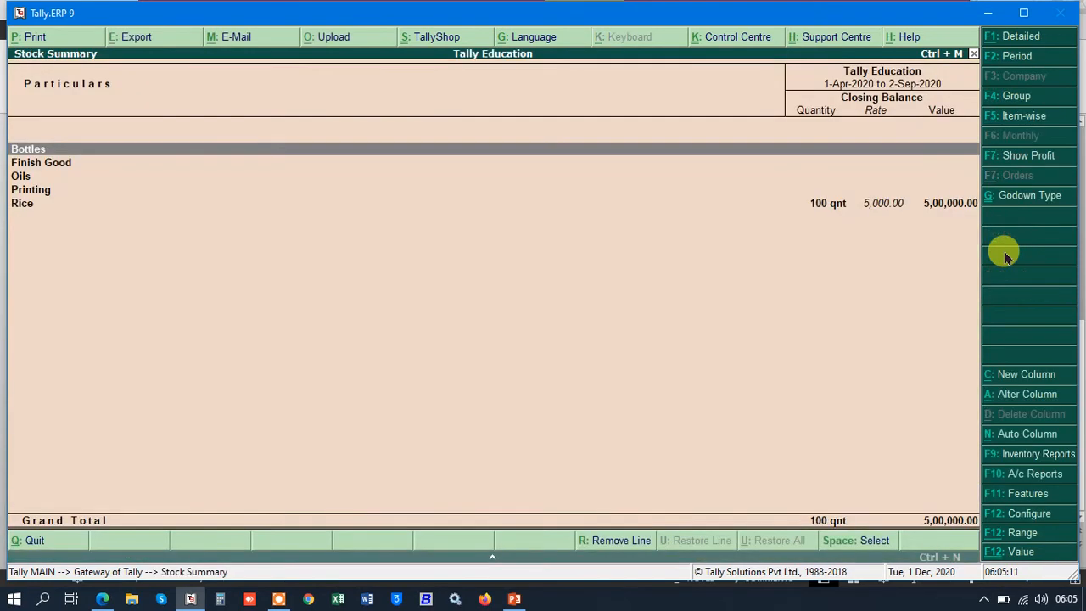
# Step: Examine Rice Steam's September stock vouchers under Rice and Basmati, then return to the Rice group's summary
pyautogui.press('Down')
pyautogui.press('Down')
pyautogui.press('Down')
pyautogui.press('Down')
pyautogui.press('Return')
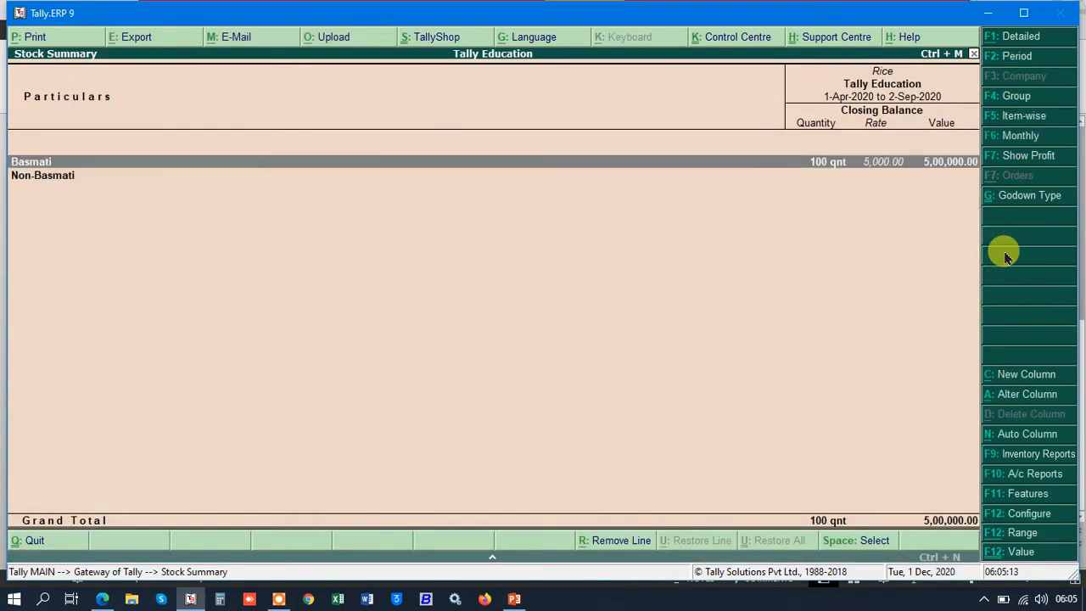
pyautogui.press('Return')
pyautogui.press('Return')
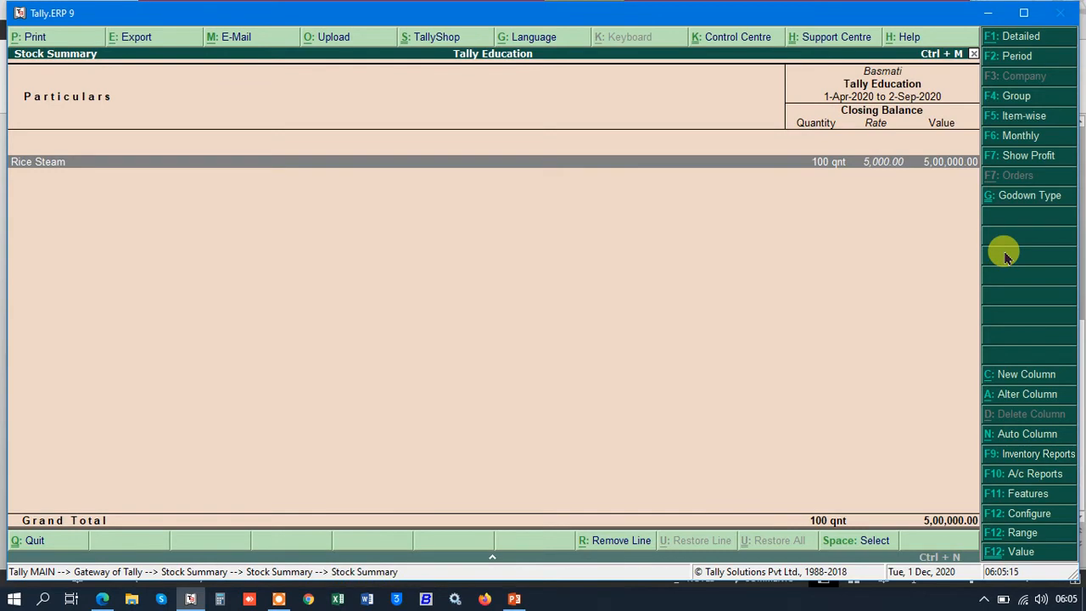
pyautogui.press('Return')
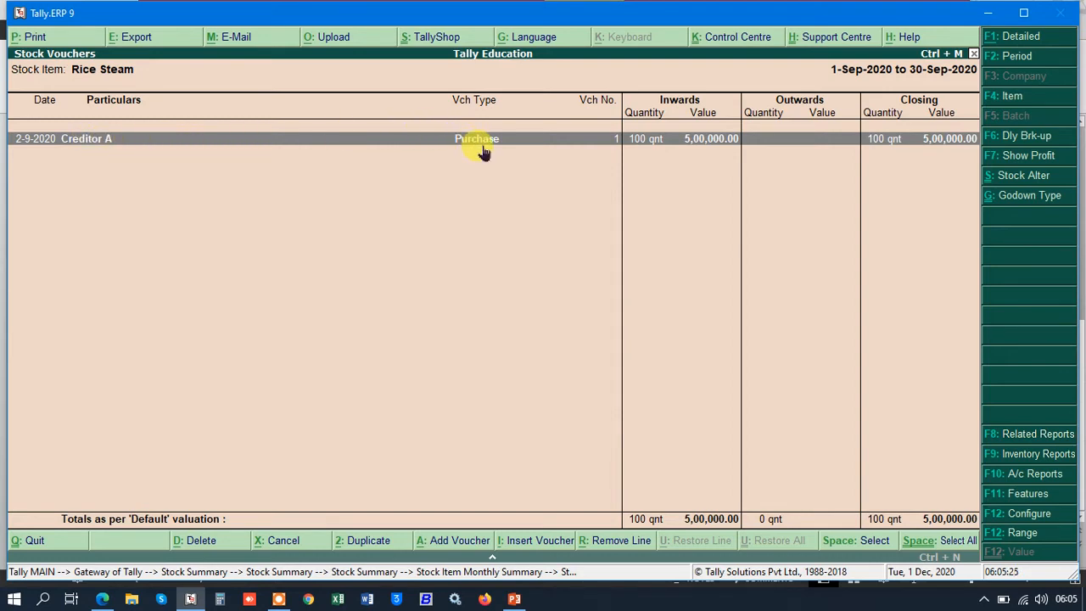
pyautogui.press('Escape')
pyautogui.press('Escape')
pyautogui.press('Escape')
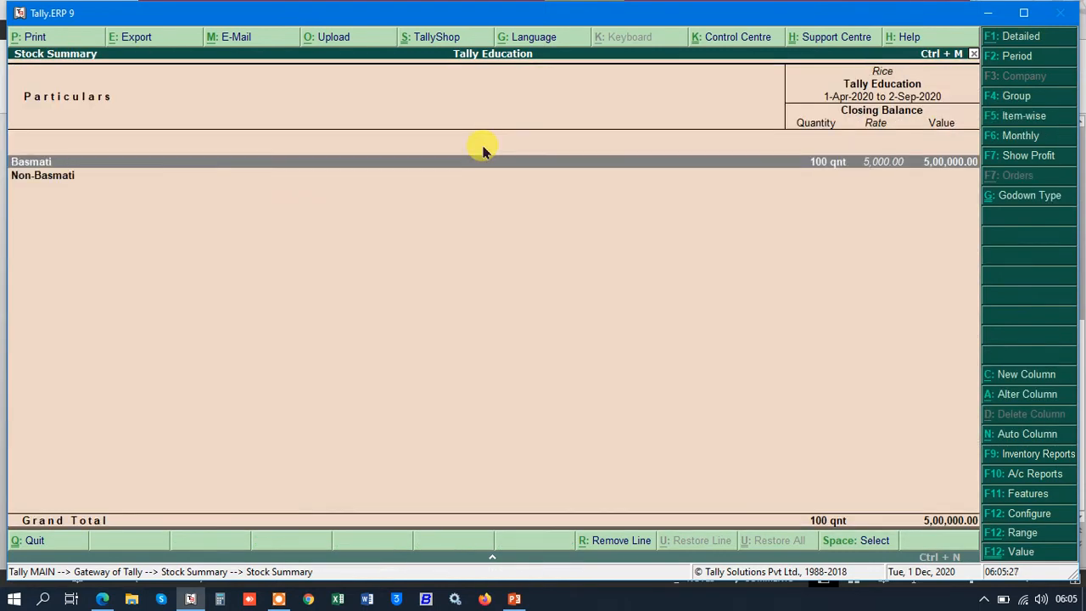
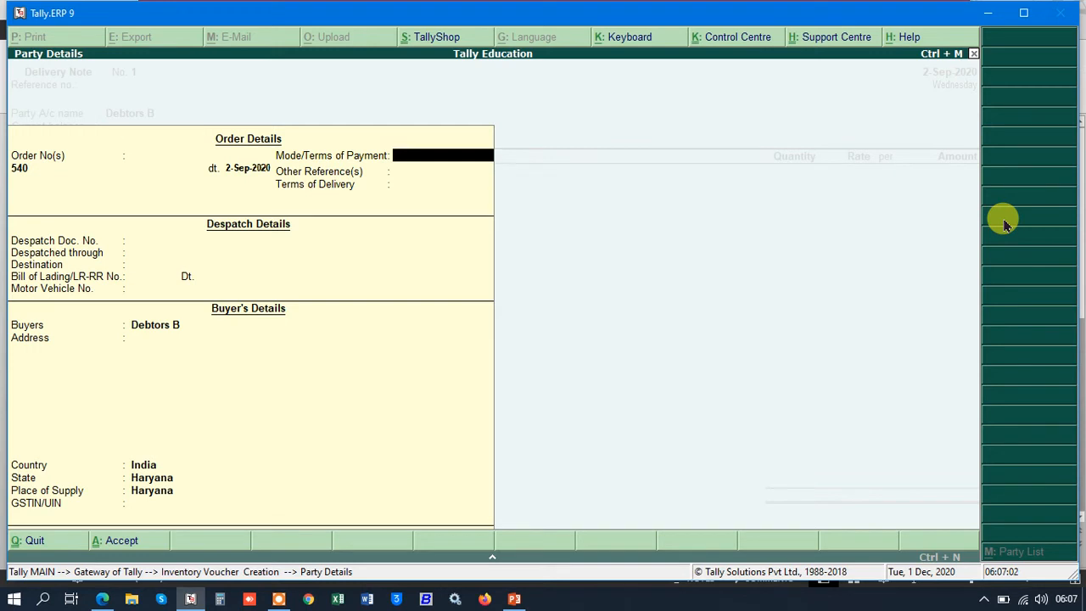
# Step: Set the delivery note's mode/terms of payment to 15, leaving the other order details and despatch document number blank
pyautogui.press('Return')
pyautogui.press('Return')
pyautogui.press('Return')
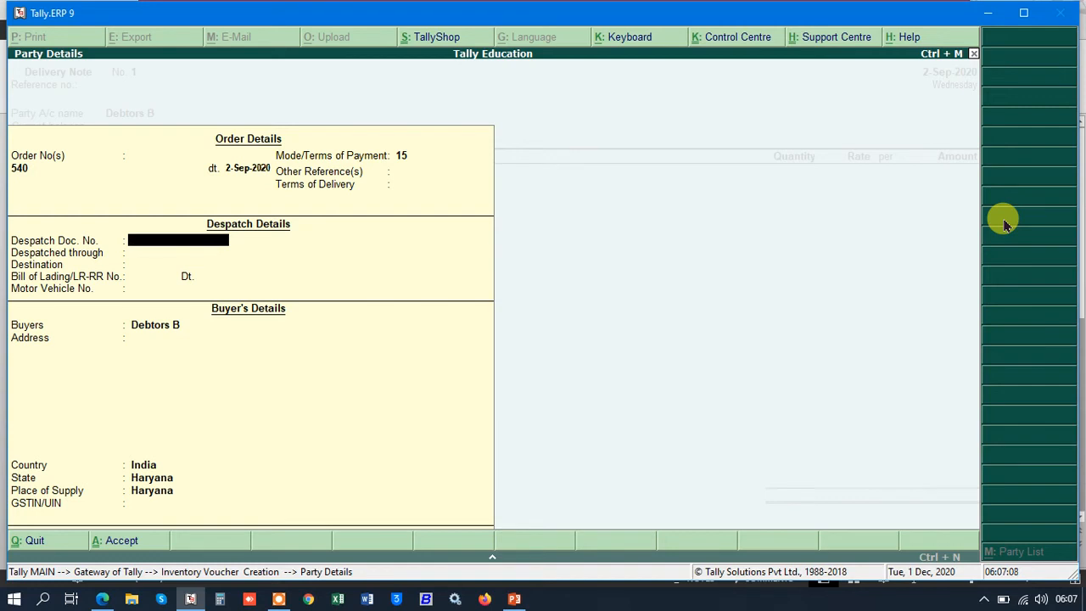
pyautogui.press('Return')
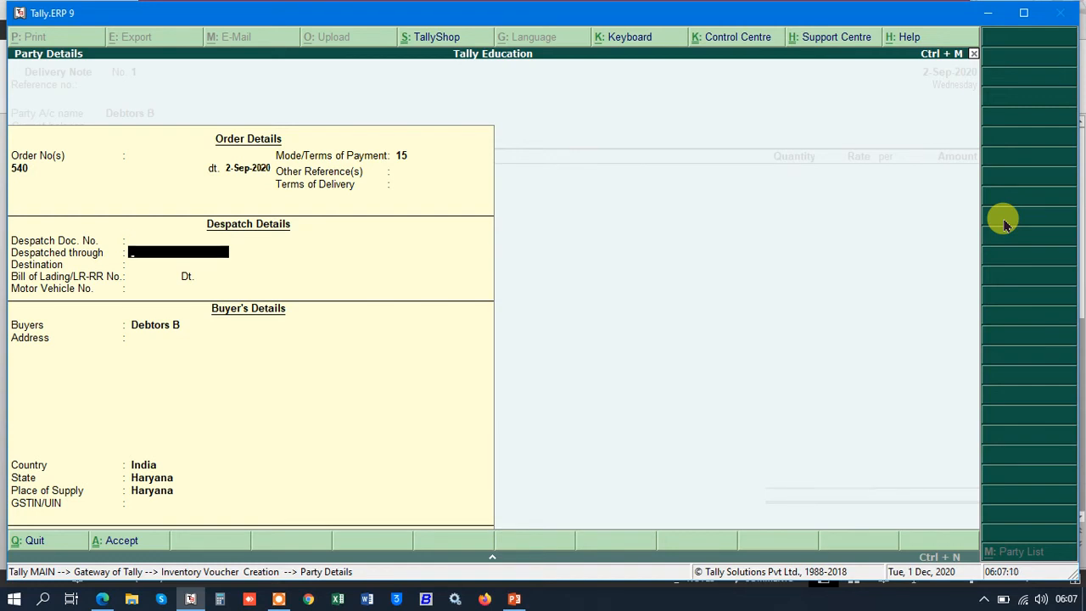
# Step: Enter Kkr as the despatched-through value and Karnal as the destination, and accept the delivery note's party details
pyautogui.write('Kkr')
pyautogui.press('Return')
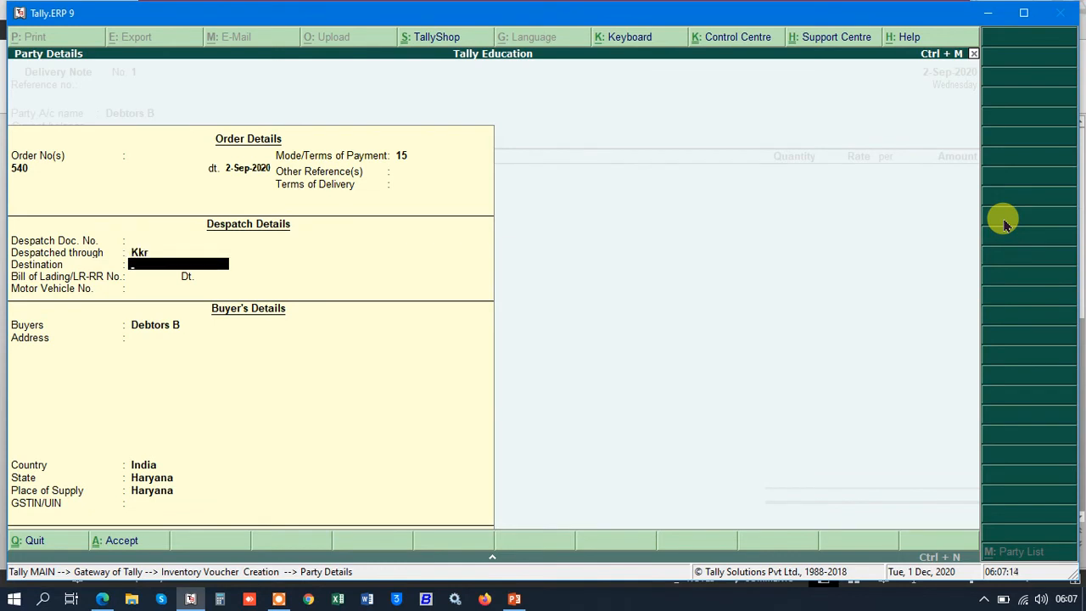
pyautogui.write('Karnal')
pyautogui.press('Return')
pyautogui.press('Return')
pyautogui.press('Return')
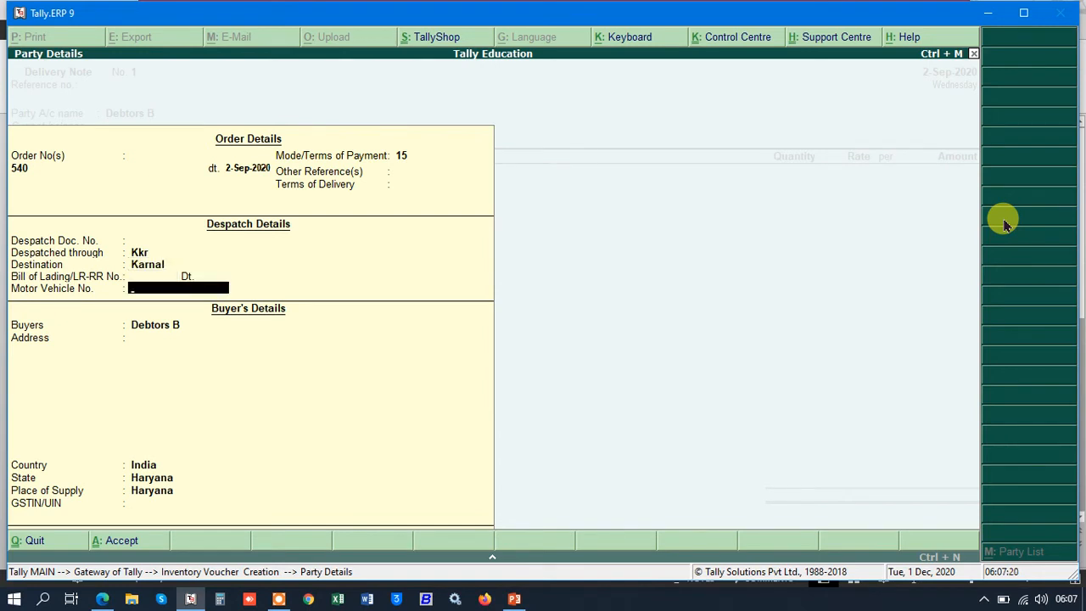
pyautogui.press('Return')
pyautogui.hotkey('ctrl', 'a')
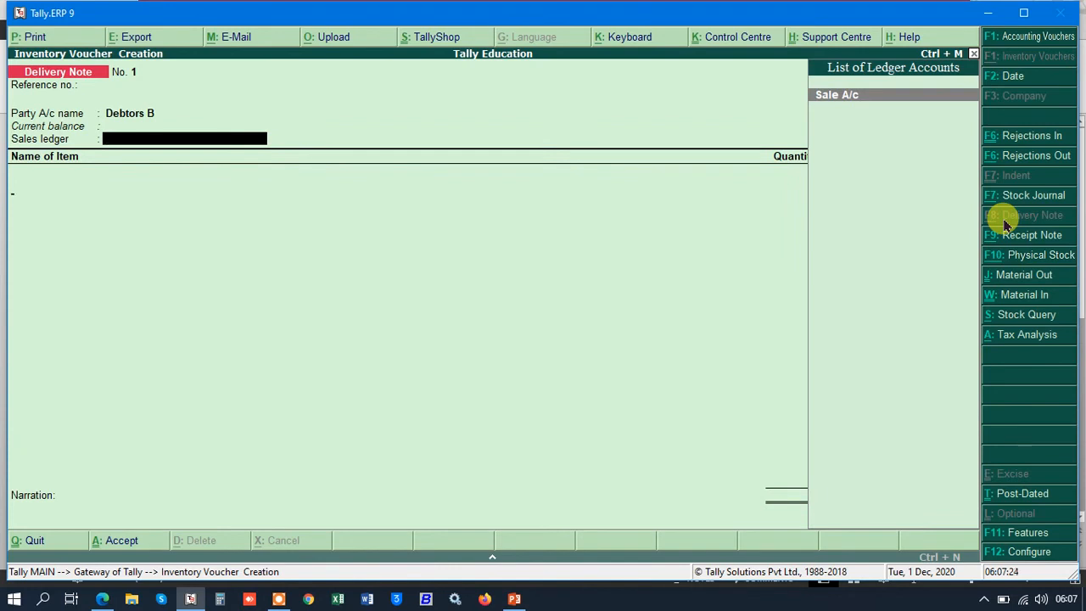
# Step: Choose Sale A/c as the delivery note's sales ledger and add Rice Steam as its item
pyautogui.press('Return')
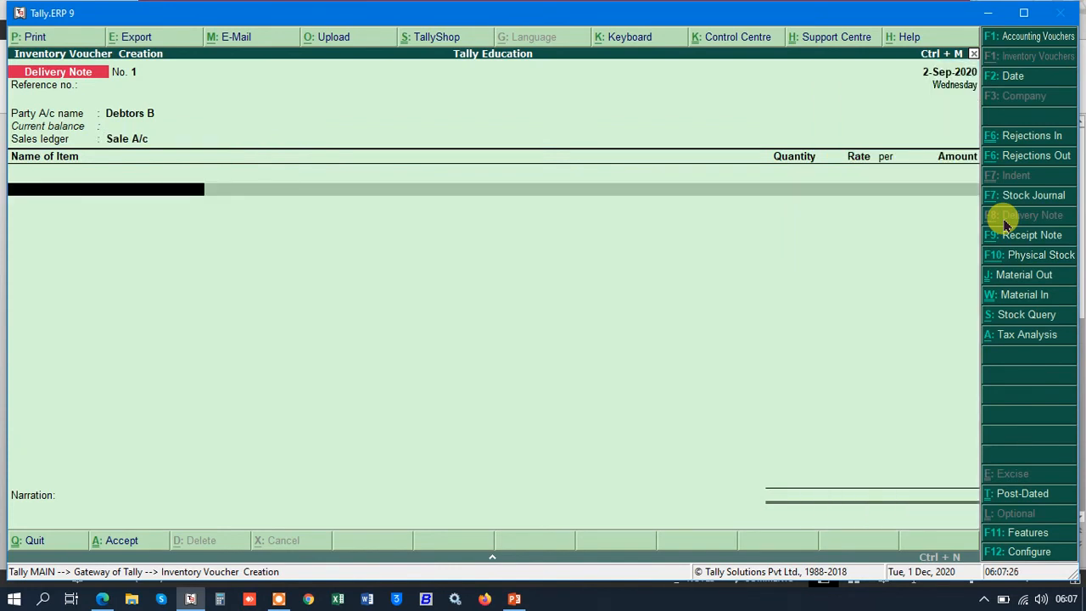
pyautogui.write('Rice')
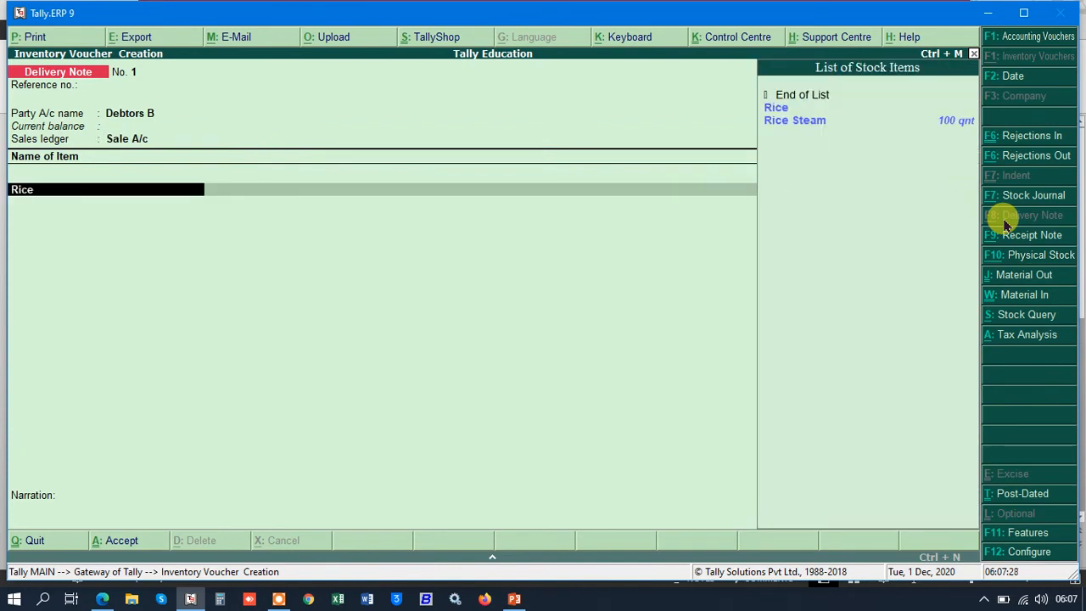
pyautogui.press('Down')
pyautogui.press('Return')
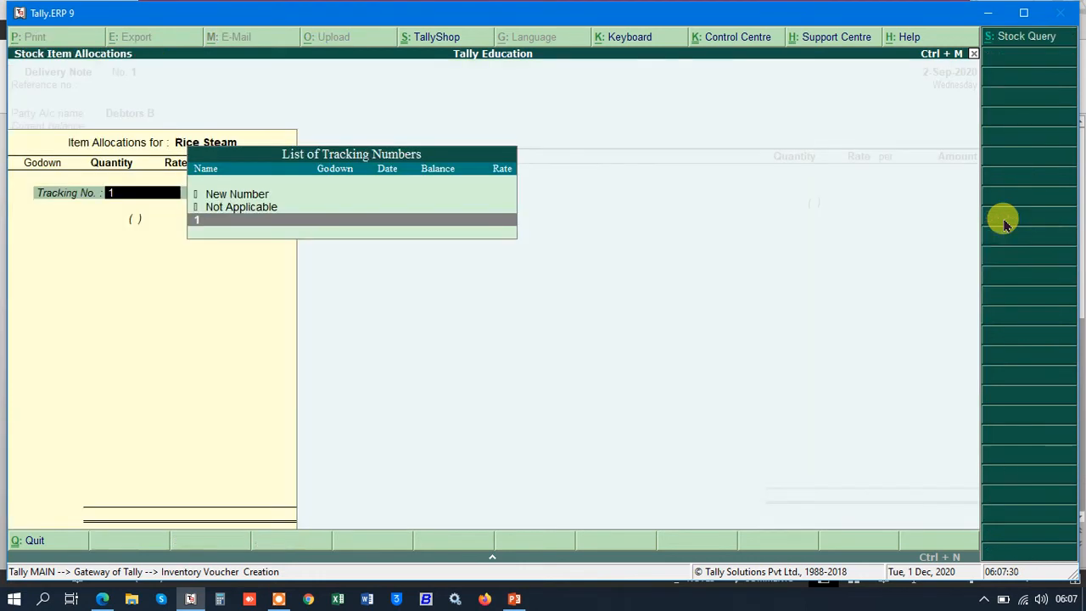
# Step: Create the new tracking number SALE DN-1 for Rice Steam's allocation in the delivery note
pyautogui.press('Up')
pyautogui.press('Up')
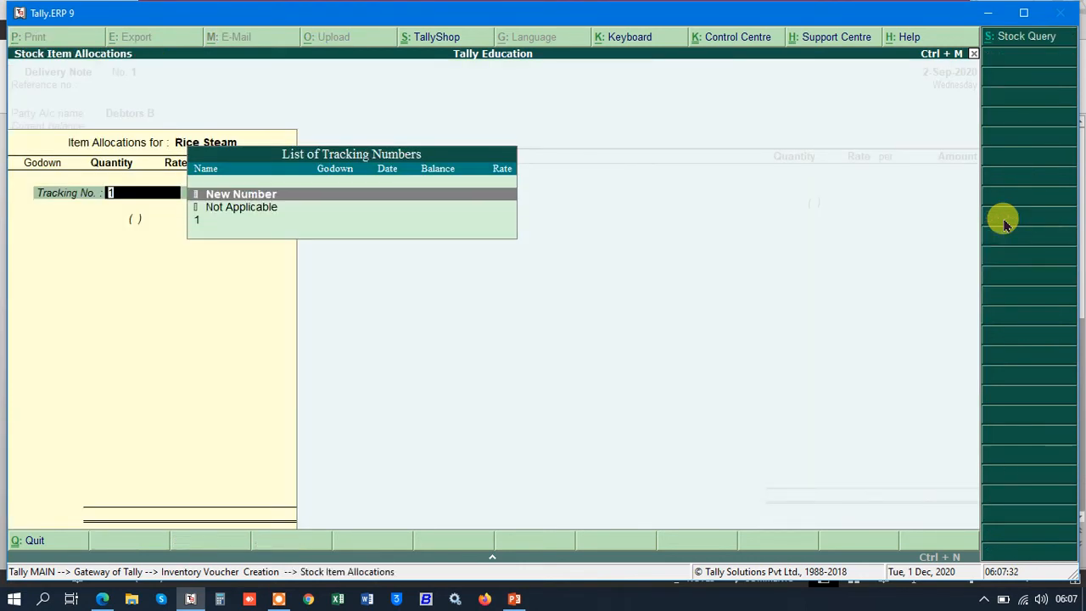
pyautogui.press('Return')
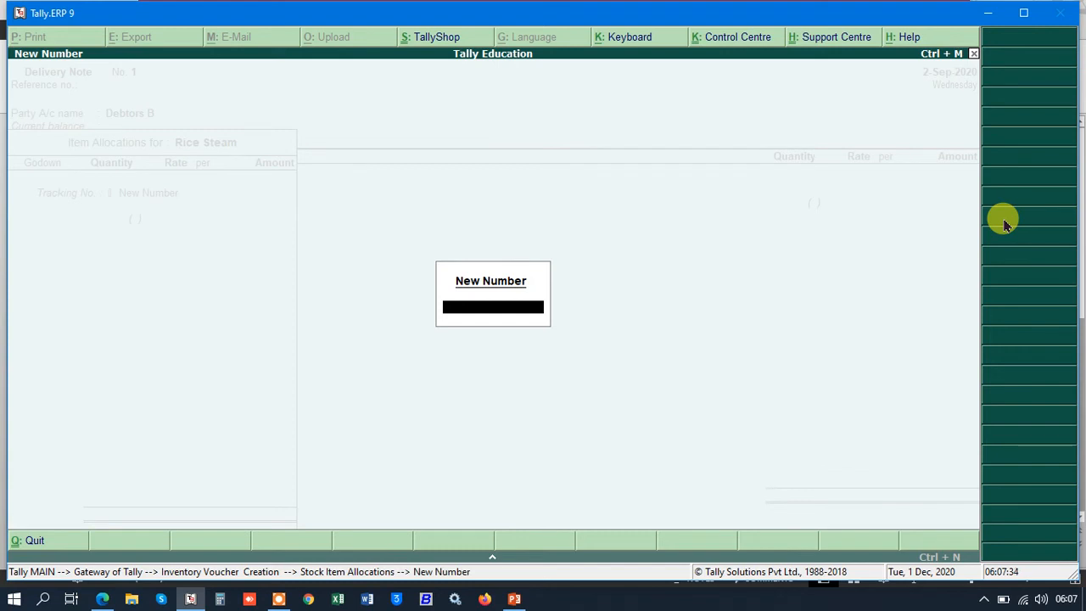
pyautogui.write('S')
pyautogui.press('capslock')
pyautogui.write('ALE DN-1')
pyautogui.press('Return')
pyautogui.press('Return')
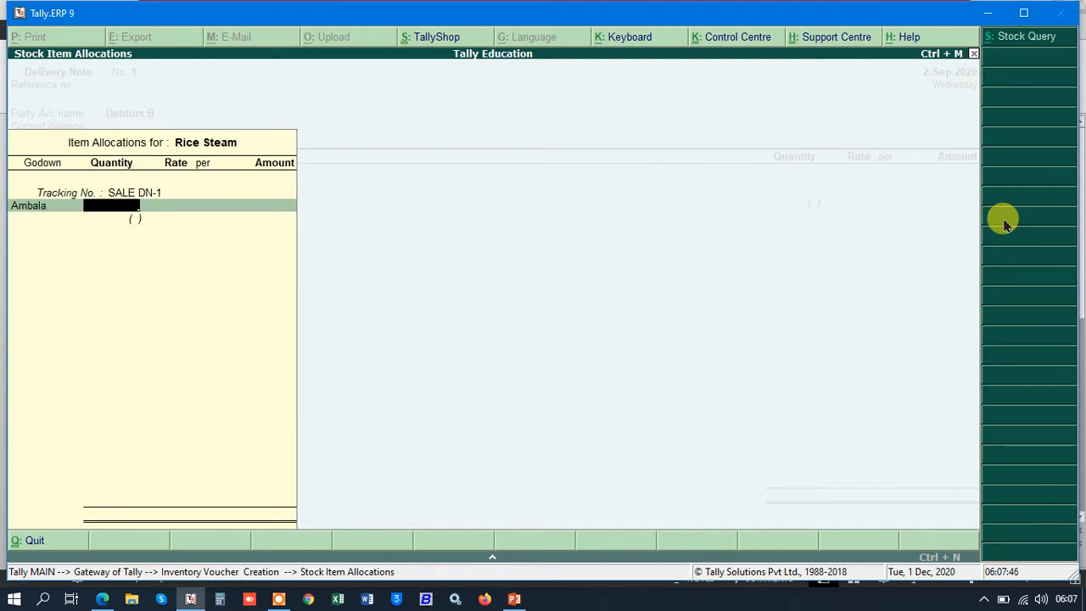
# Step: Allocate 50 qnt of Rice Steam from the Main Location godown at a rate of 5500 per qnt
pyautogui.press('BackSpace')
pyautogui.write('ma')
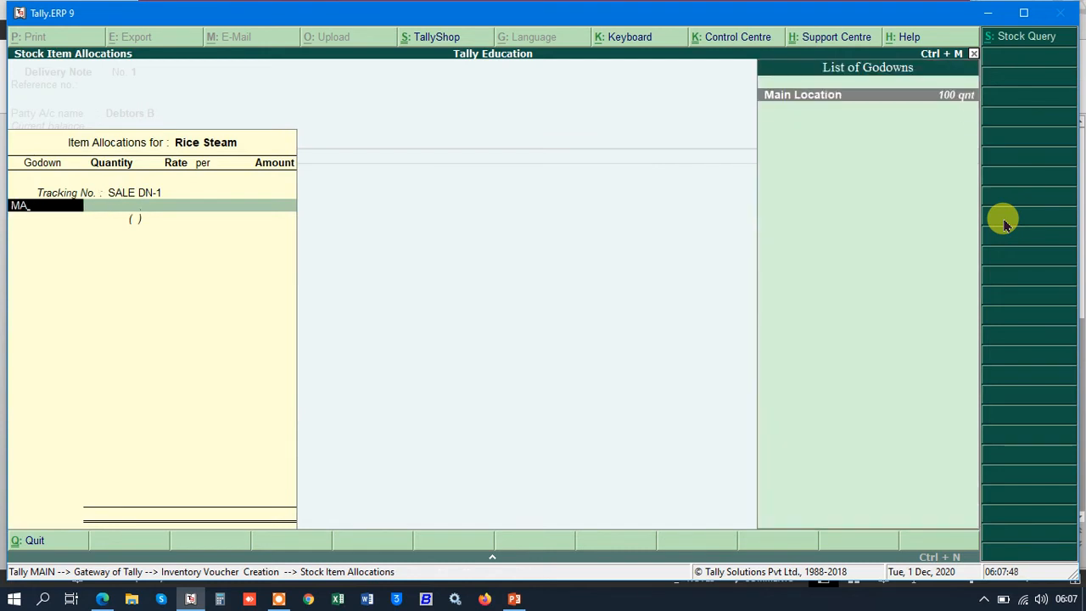
pyautogui.press('Return')
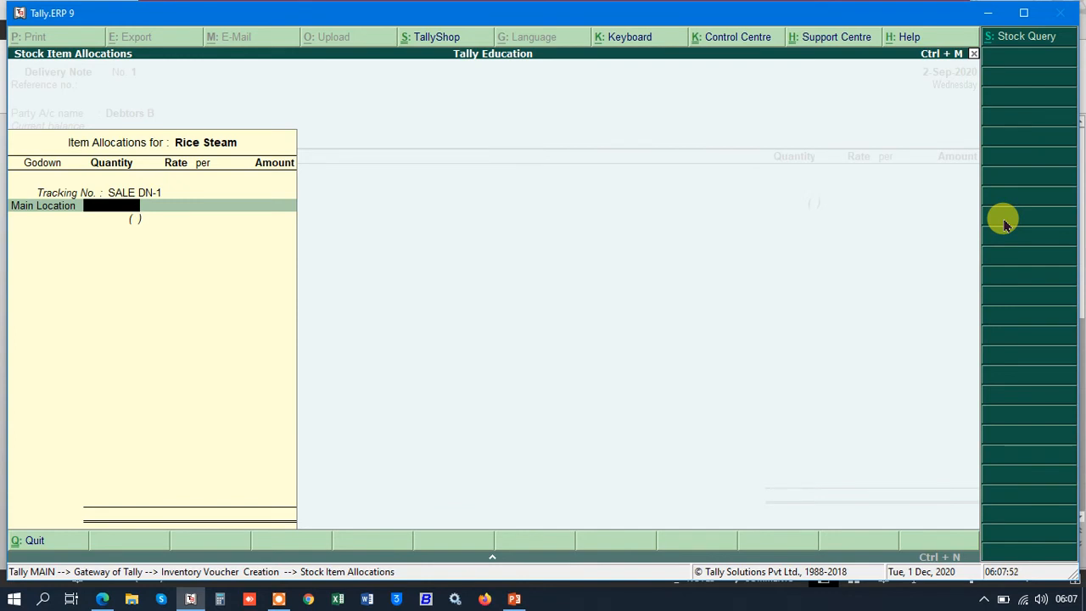
pyautogui.write('50')
pyautogui.press('Return')
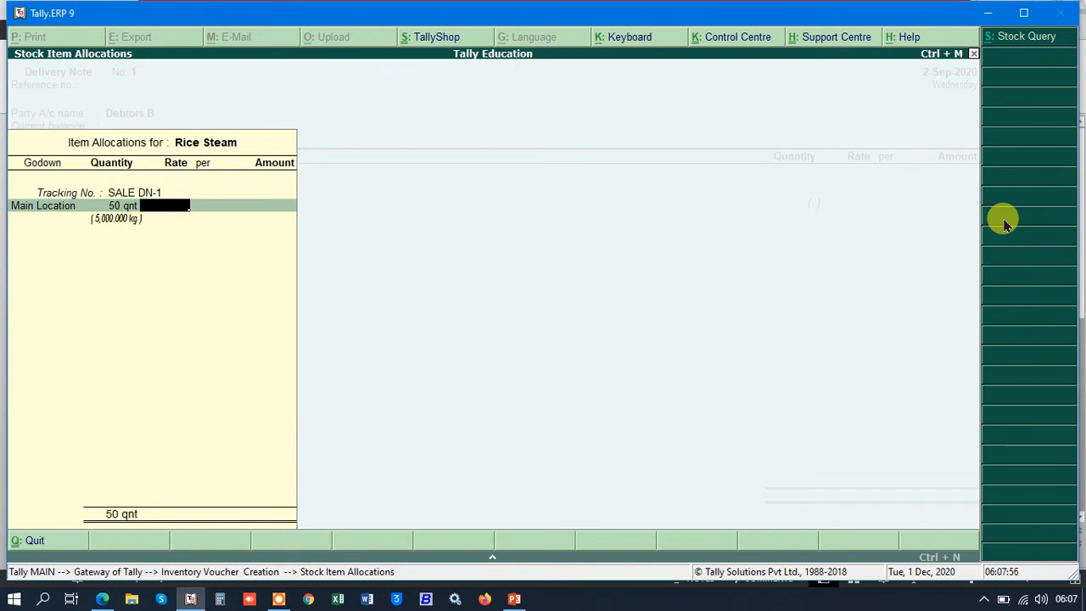
pyautogui.write('5500')
pyautogui.press('Return')
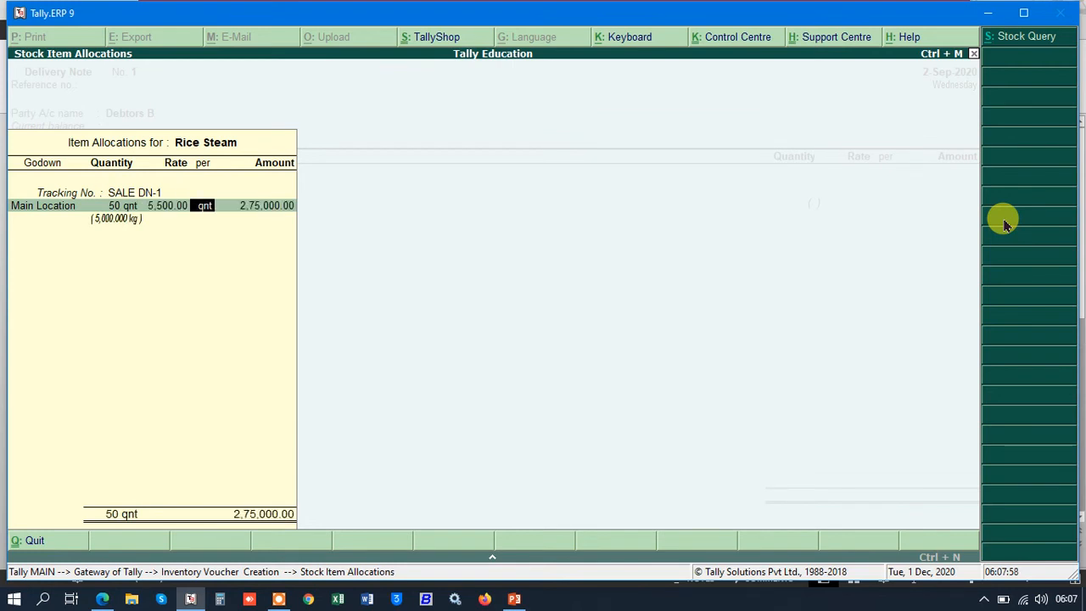
pyautogui.press('Return')
pyautogui.press('Return')
pyautogui.press('Return')
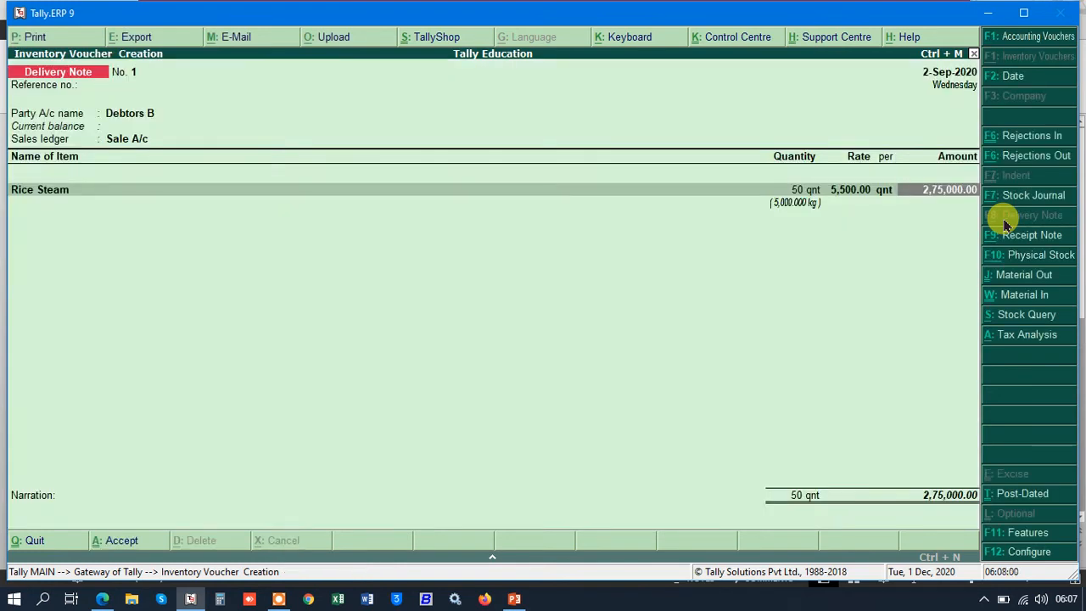
# Step: Finish the item list, save the delivery note for Debtors B without a narration, and leave inventory voucher entry
pyautogui.press('Return')
pyautogui.press('Return')
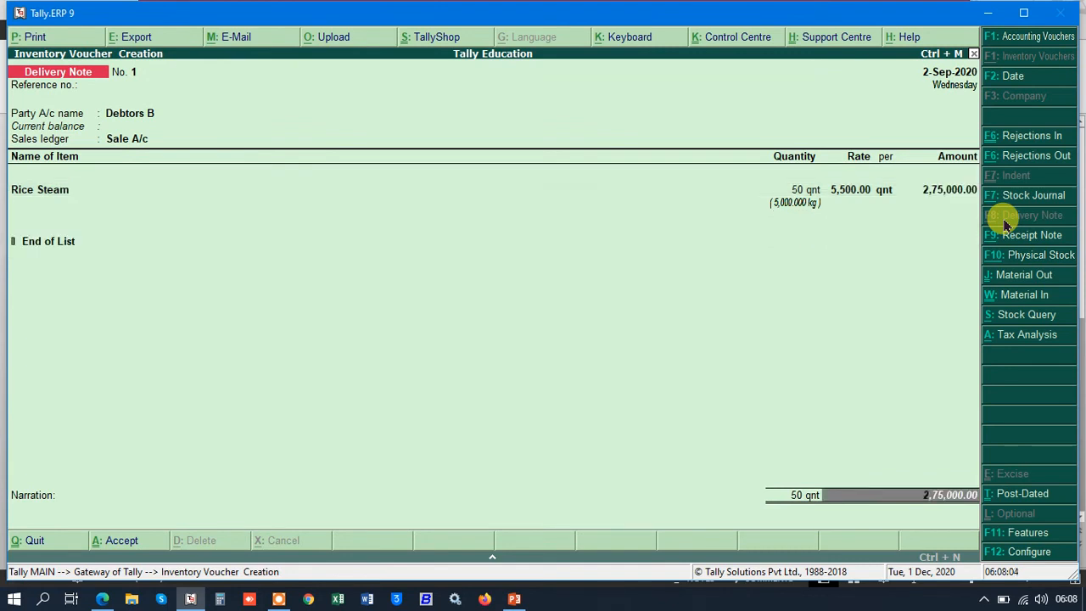
pyautogui.press('Return')
pyautogui.press('Return')
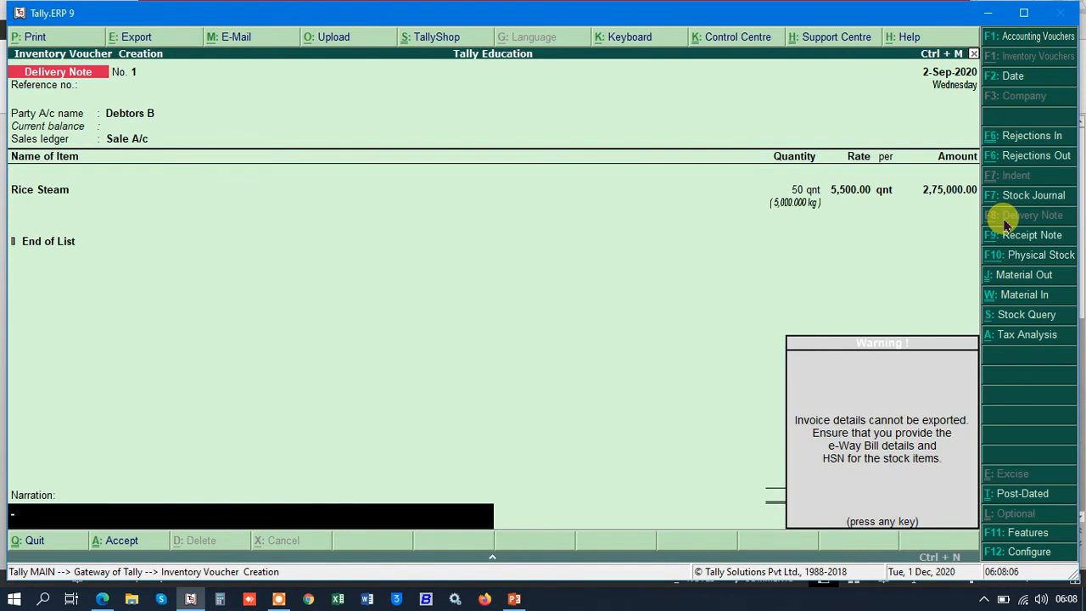
pyautogui.press('Return')
pyautogui.press('y')
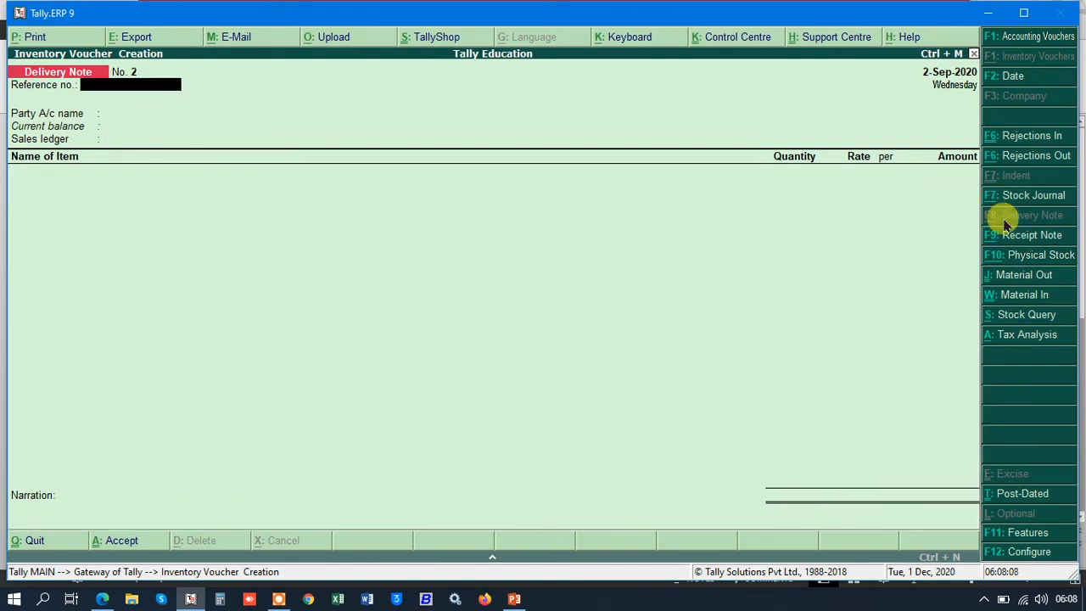
pyautogui.press('Escape')
pyautogui.press('y')
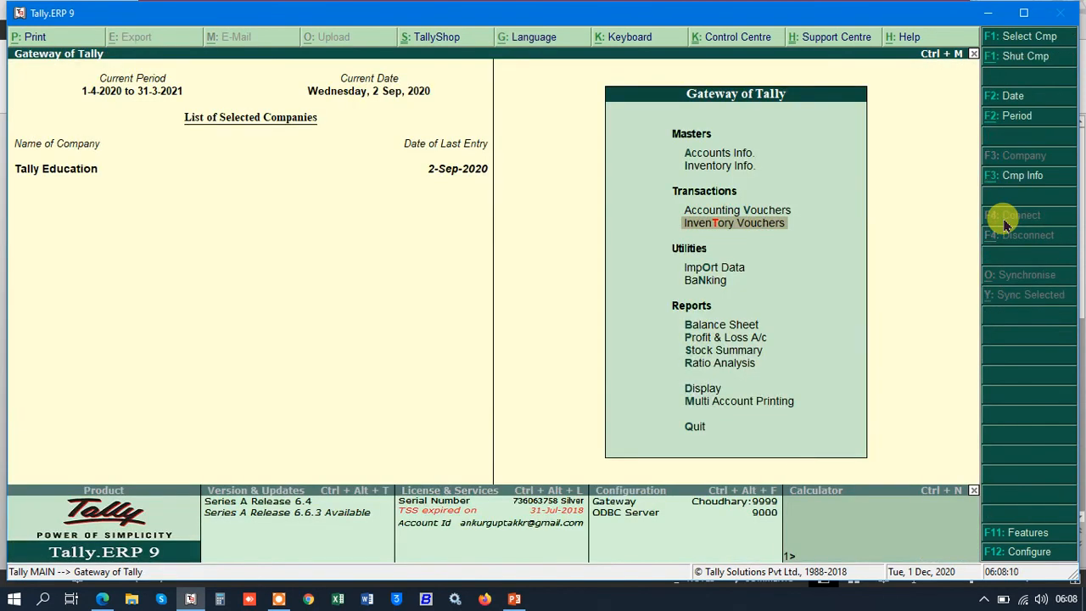
# Step: Open Rice Steam's September stock vouchers from the Rice group of the Stock Summary
pyautogui.press('Down')
pyautogui.press('Down')
pyautogui.press('Down')
pyautogui.press('Down')
pyautogui.press('Down')
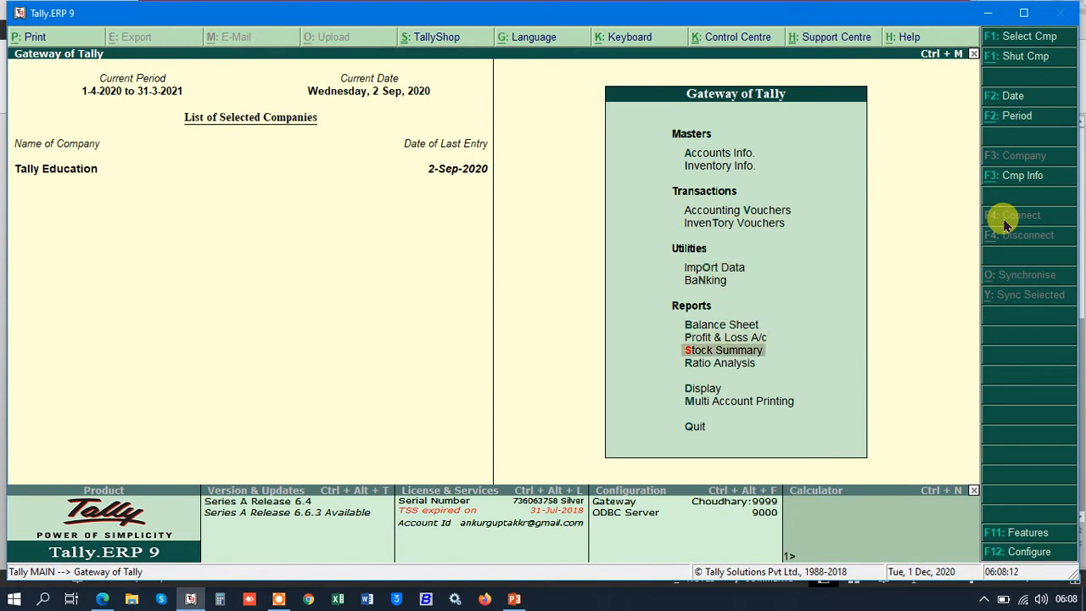
pyautogui.press('Return')
pyautogui.press('Down')
pyautogui.press('Down')
pyautogui.press('Down')
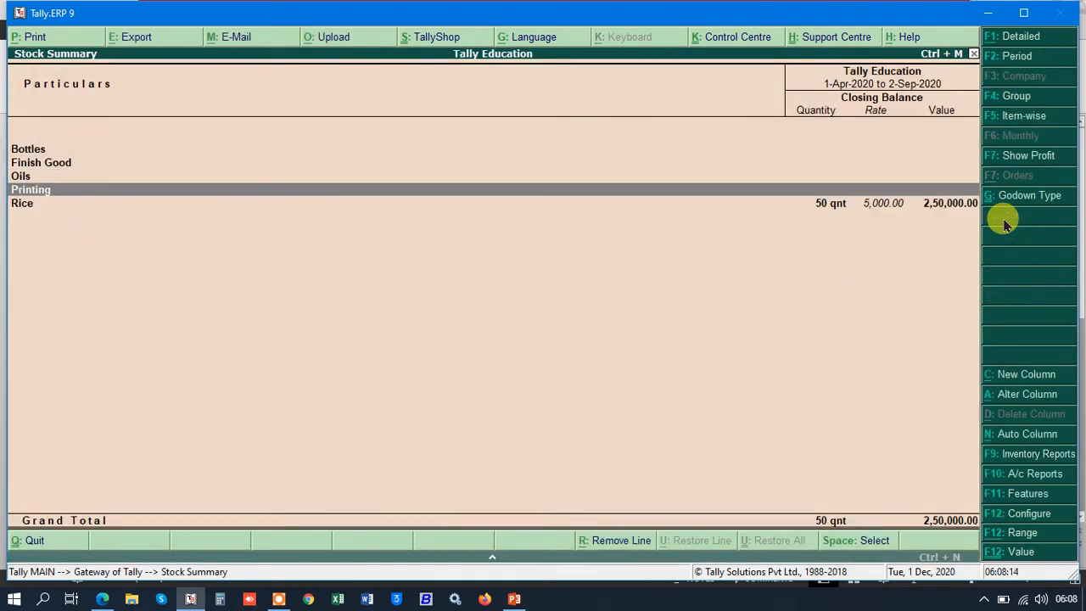
pyautogui.press('Return')
pyautogui.press('Escape')
pyautogui.press('Down')
pyautogui.press('Return')
pyautogui.press('Return')
pyautogui.press('Return')
pyautogui.press('Return')
# Step: Examine Rice Steam's purchase entry and pending sale bill, and return to the Gateway of Tally
pyautogui.press('Down')
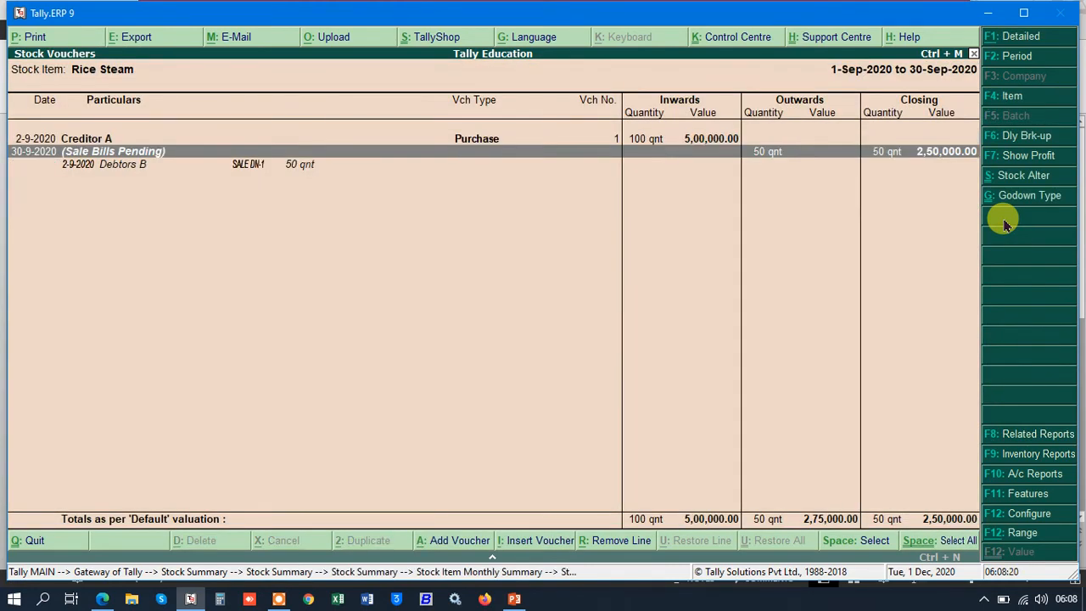
pyautogui.press('Up')
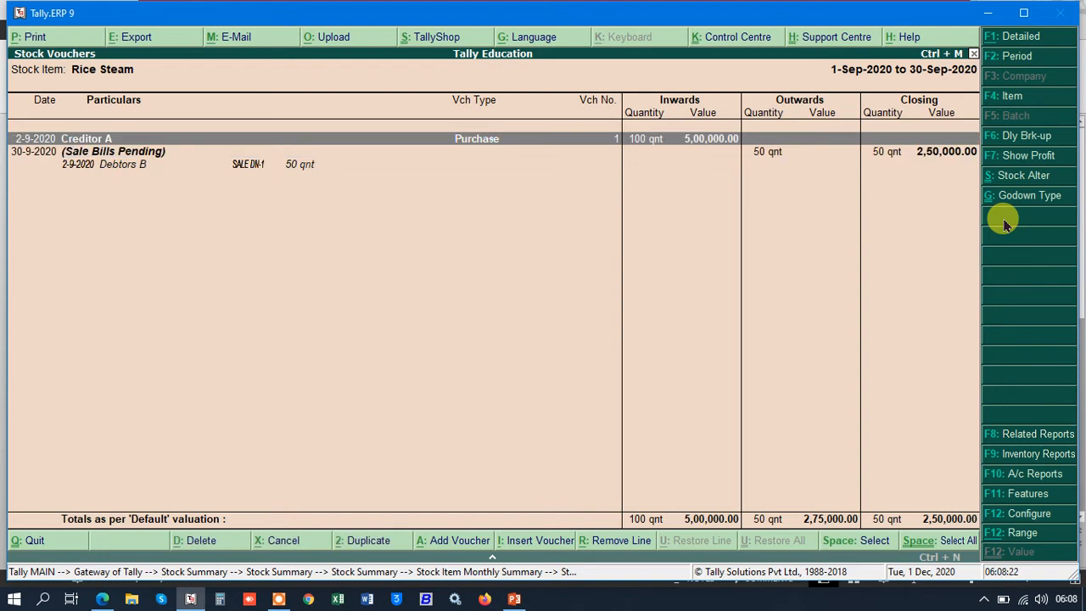
pyautogui.press('Down')
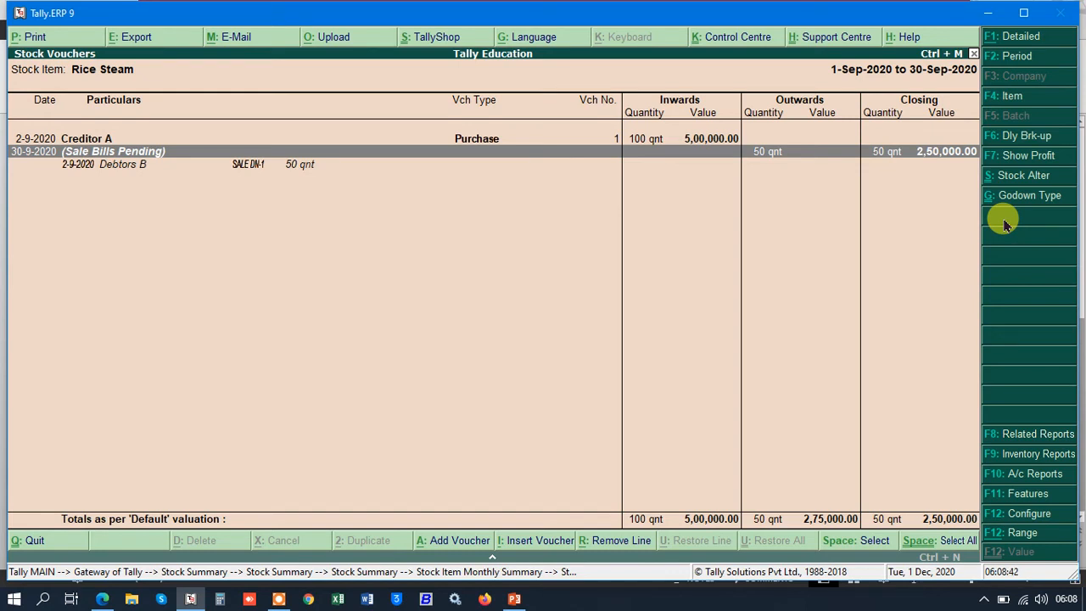
pyautogui.press('Escape')
pyautogui.press('Escape')
pyautogui.press('Escape')
pyautogui.press('Escape')
pyautogui.press('Escape')
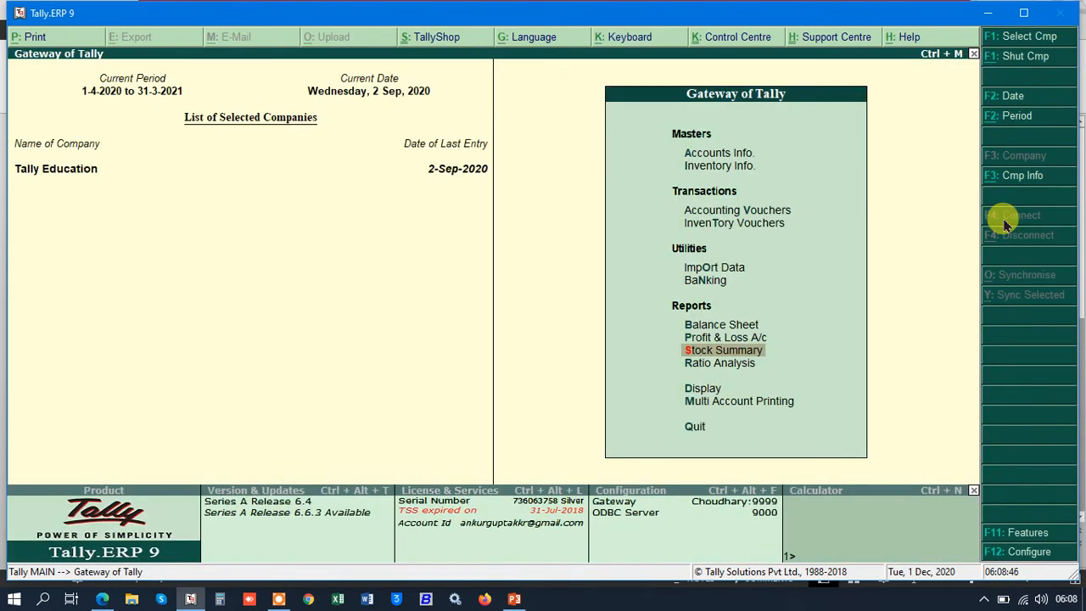
# Step: Open the Sales Register from the account books
pyautogui.press('Down')
pyautogui.press('Down')
pyautogui.press('Return')
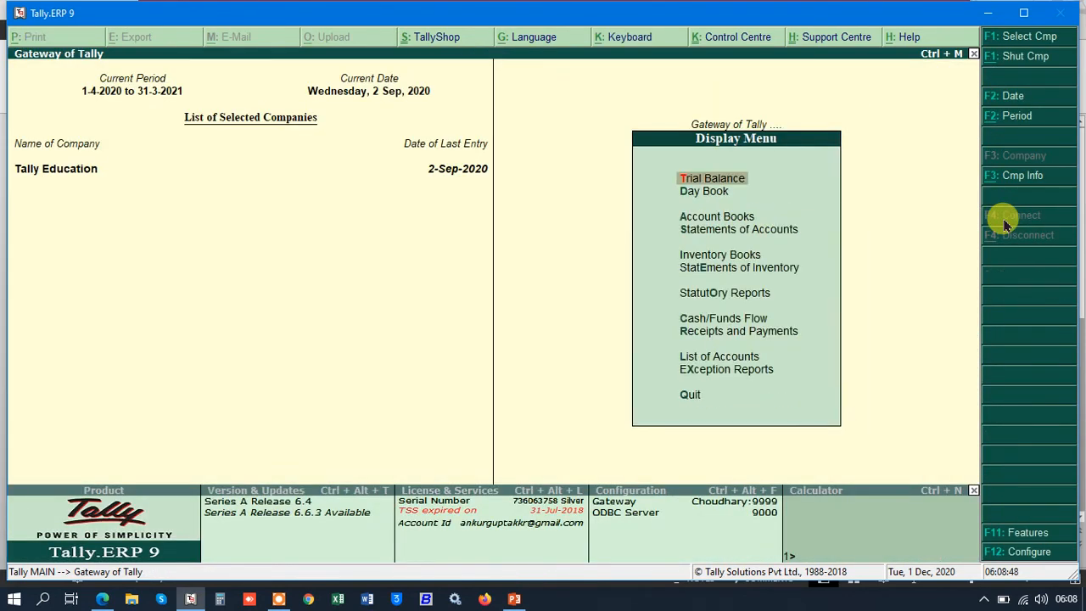
pyautogui.press('Down')
pyautogui.press('Down')
pyautogui.press('Return')
pyautogui.press('Down')
pyautogui.press('Down')
pyautogui.press('Down')
pyautogui.press('Down')
pyautogui.press('Return')
# Step: Look through the months of the Sales Register for recorded sales, and close the reports
pyautogui.press('Down')
pyautogui.press('Down')
pyautogui.press('Down')
pyautogui.press('Down')
pyautogui.press('Down')
pyautogui.press('Up')
pyautogui.press('Up')
pyautogui.press('Up')
pyautogui.press('Up')
pyautogui.press('Up')
pyautogui.press('Up')
pyautogui.press('Up')
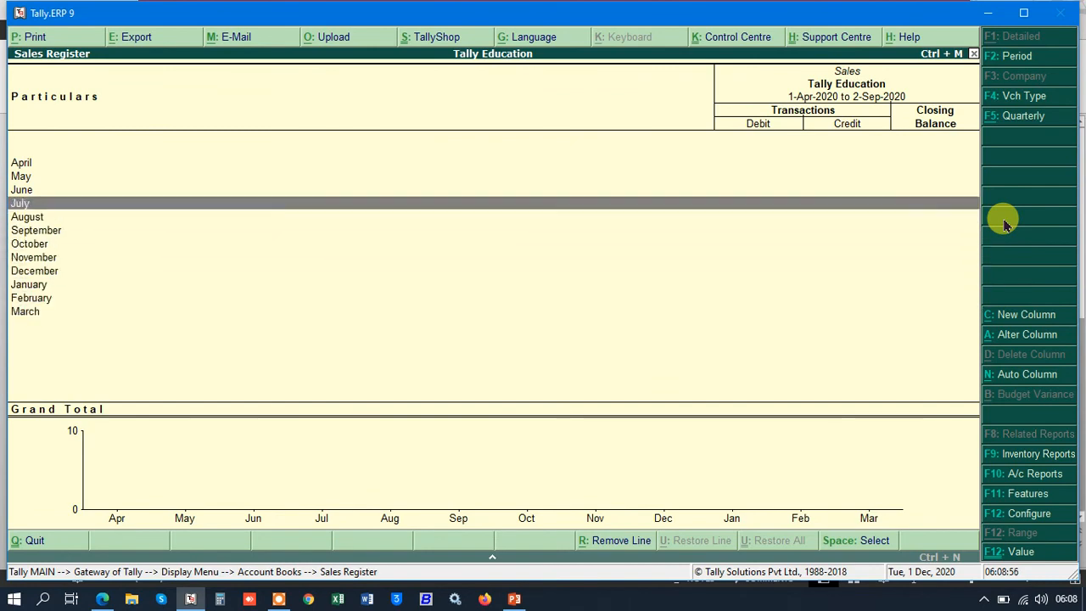
pyautogui.press('Up')
pyautogui.press('Up')
pyautogui.press('Escape')
pyautogui.press('Escape')
pyautogui.press('Escape')
pyautogui.press('Escape')
pyautogui.press('Escape')
# Step: Start a sales voucher with an empty reference number and Debtors B as the party account
pyautogui.press('Down')
pyautogui.press('Down')
pyautogui.press('Return')
pyautogui.click(1010, 215)
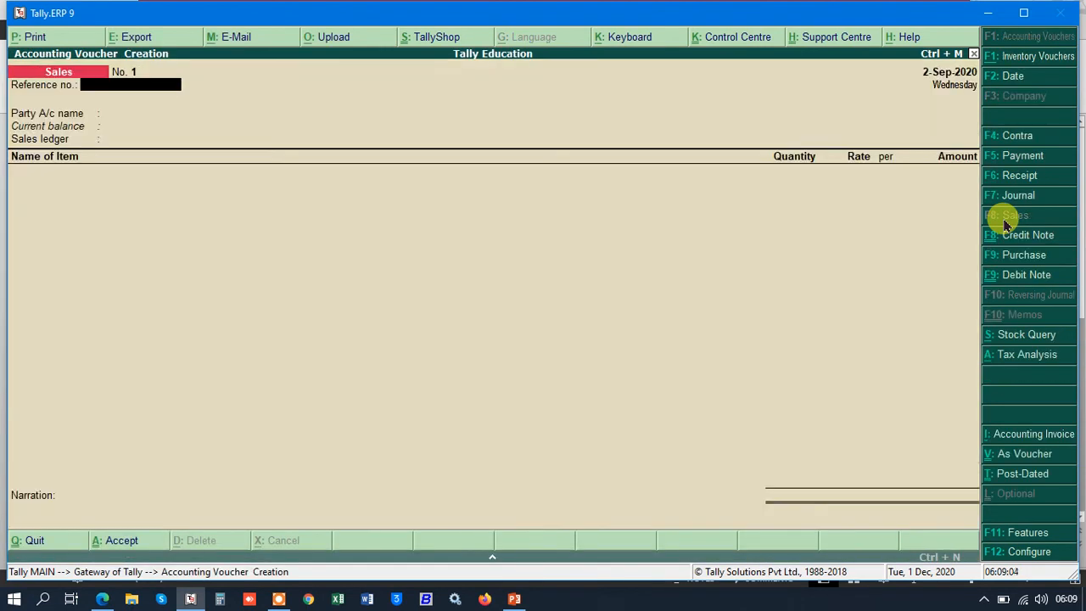
pyautogui.press('Return')
pyautogui.press('Down')
pyautogui.press('Down')
pyautogui.press('Down')
pyautogui.press('Down')
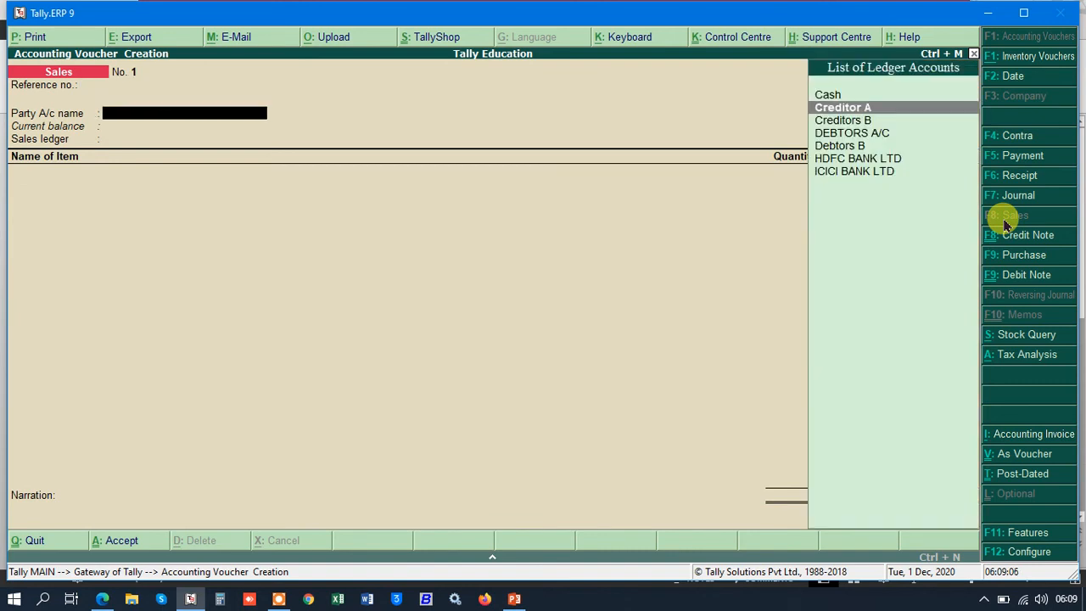
pyautogui.press('Return')
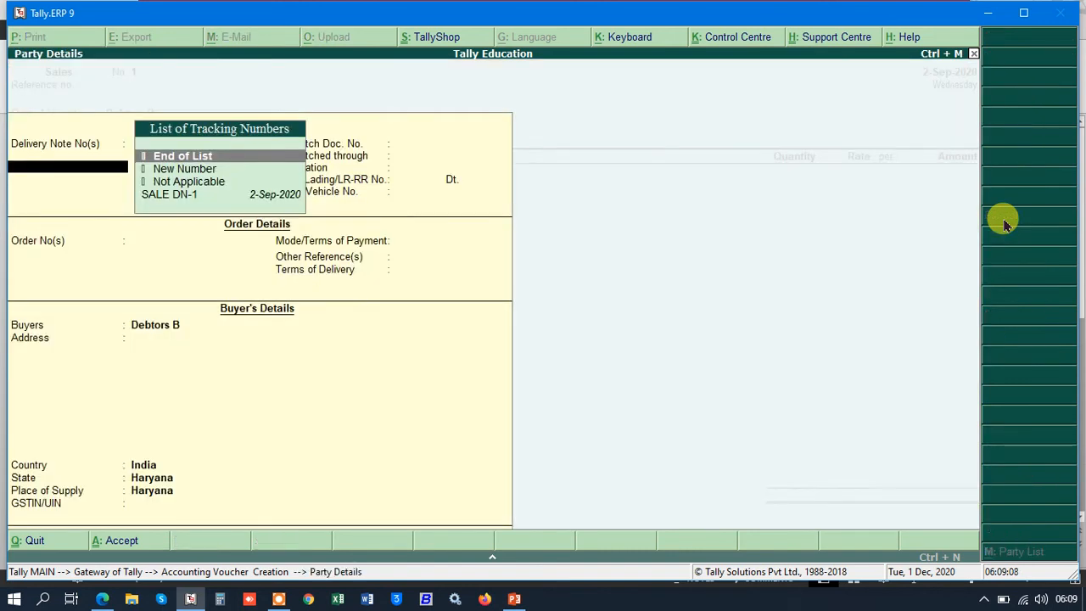
# Step: Link the delivery note with tracking number SALE DN-1 to the sales voucher and end the tracking list
pyautogui.press('Down')
pyautogui.press('Down')
pyautogui.press('Down')
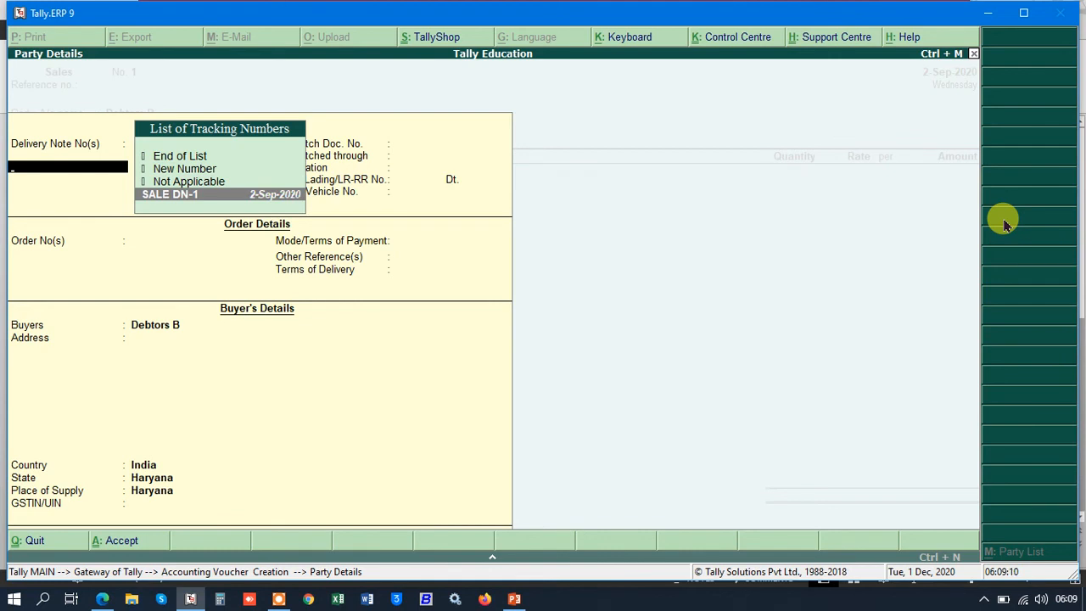
pyautogui.press('Return')
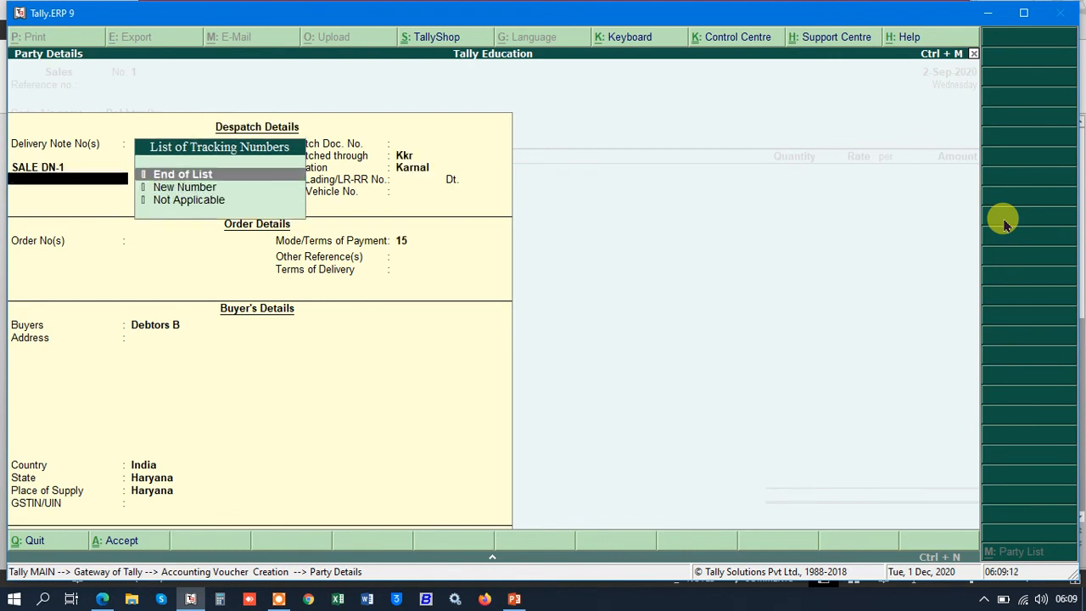
pyautogui.press('Return')
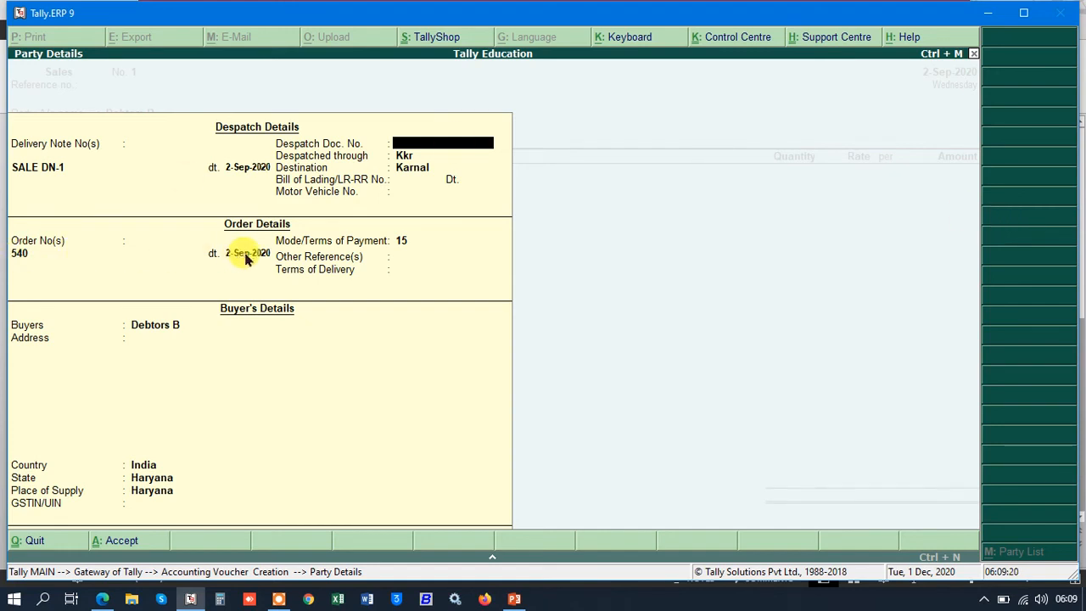
pyautogui.write('23')
pyautogui.press('Return')
pyautogui.press('Return')
pyautogui.press('Return')
pyautogui.press('Return')
pyautogui.press('Return')
pyautogui.write('2644115')
pyautogui.press('Return')
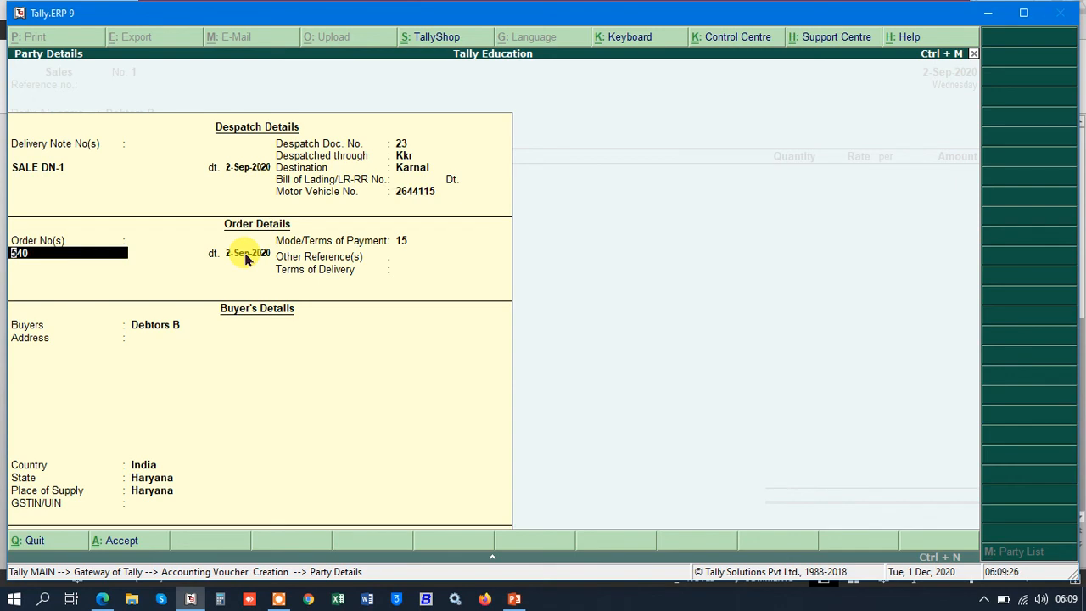
pyautogui.press('Return')
pyautogui.hotkey('ctrl', 'a')
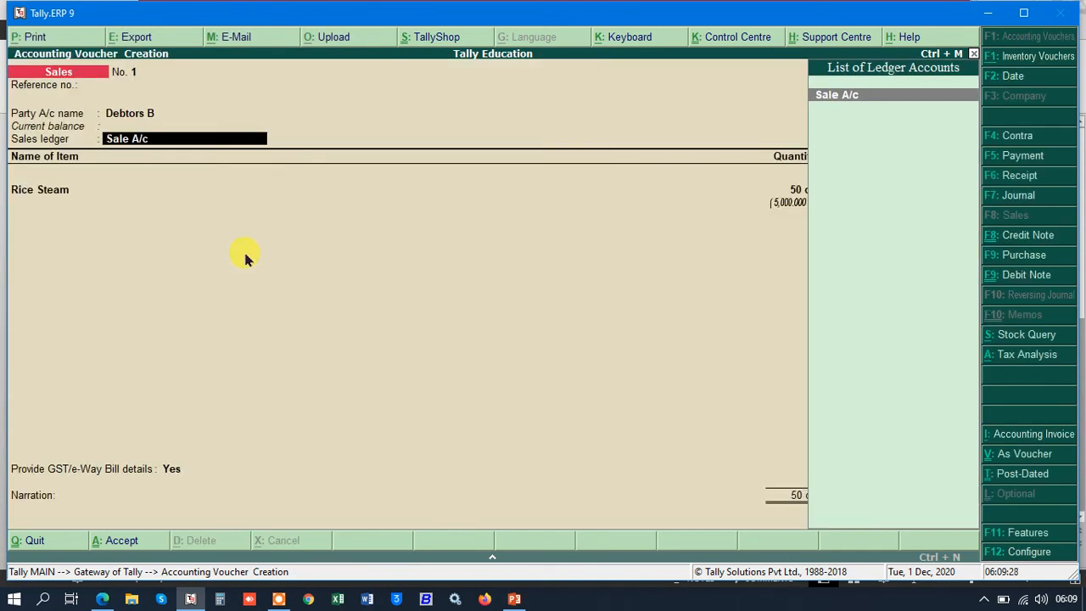
# Step: Confirm Sale A/c and the Rice Steam allocation of 50 qnt from Main Location at 5,500 per qnt, and proceed to the e-way bill details
pyautogui.press('Return')
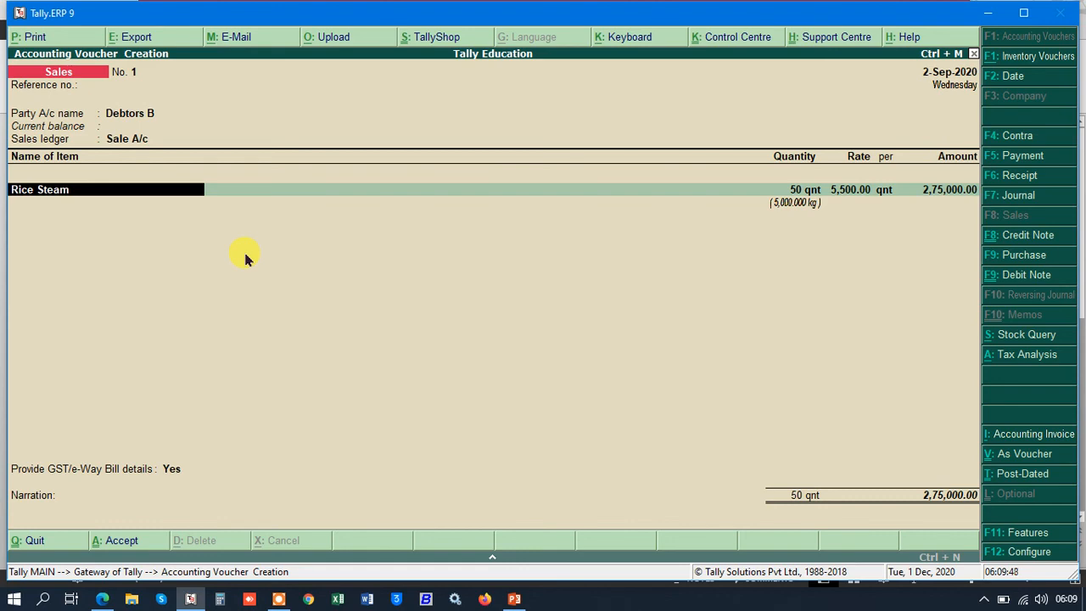
pyautogui.press('Return')
pyautogui.press('Return')
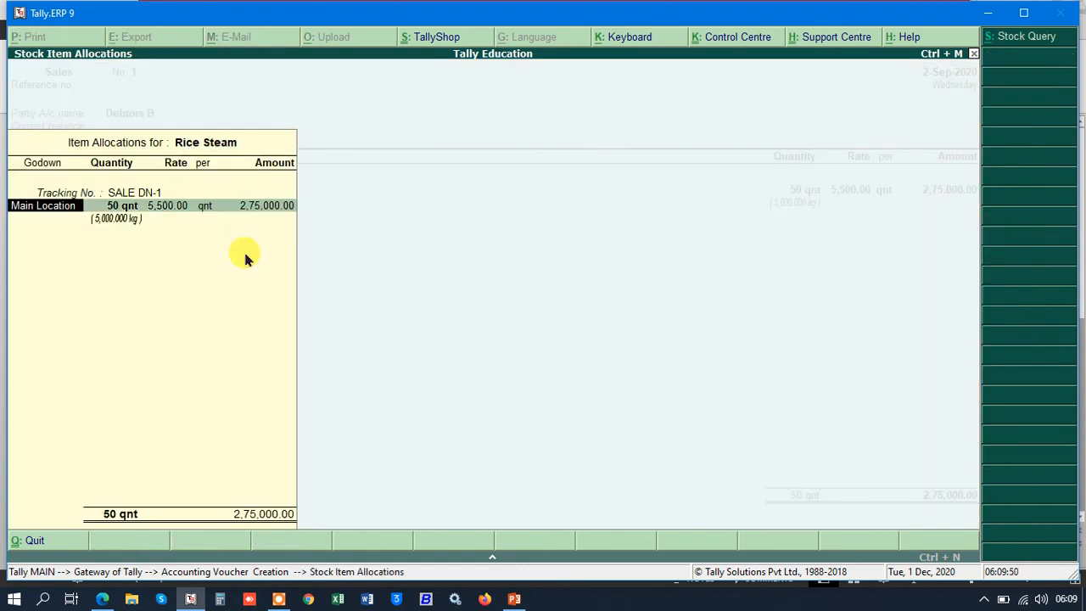
pyautogui.press('Return')
pyautogui.press('Return')
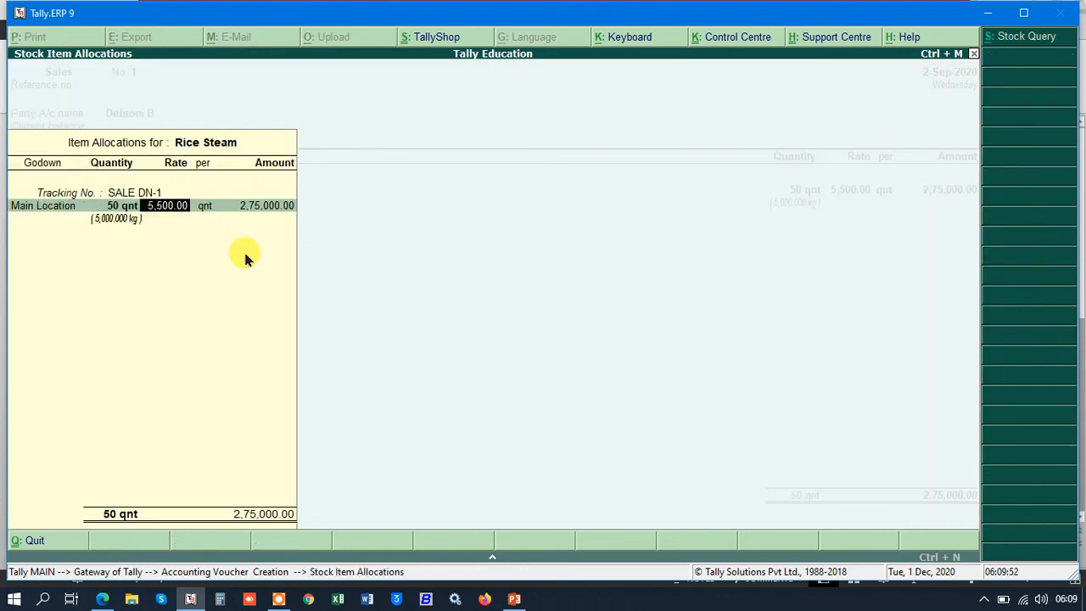
pyautogui.press('Return')
pyautogui.press('Return')
pyautogui.press('Return')
pyautogui.press('Return')
pyautogui.press('Return')
pyautogui.press('Return')
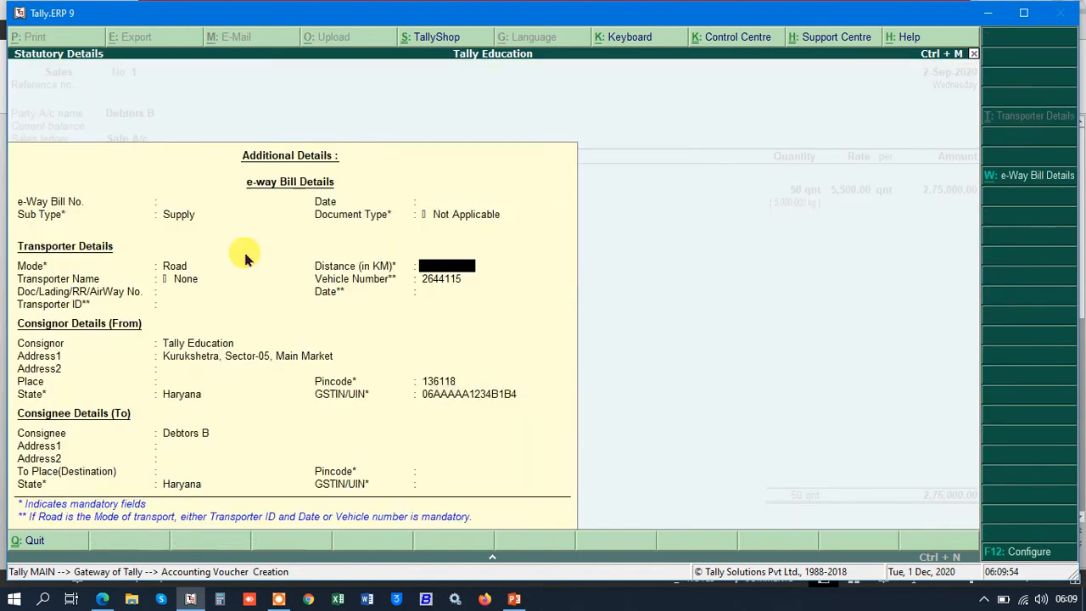
# Step: Accept the e-way bill details with the distance blank, save the sales voucher without a narration, and quit voucher entry
pyautogui.hotkey('ctrl', 'a')
pyautogui.press('Return')
pyautogui.press('Return')
pyautogui.press('Return')
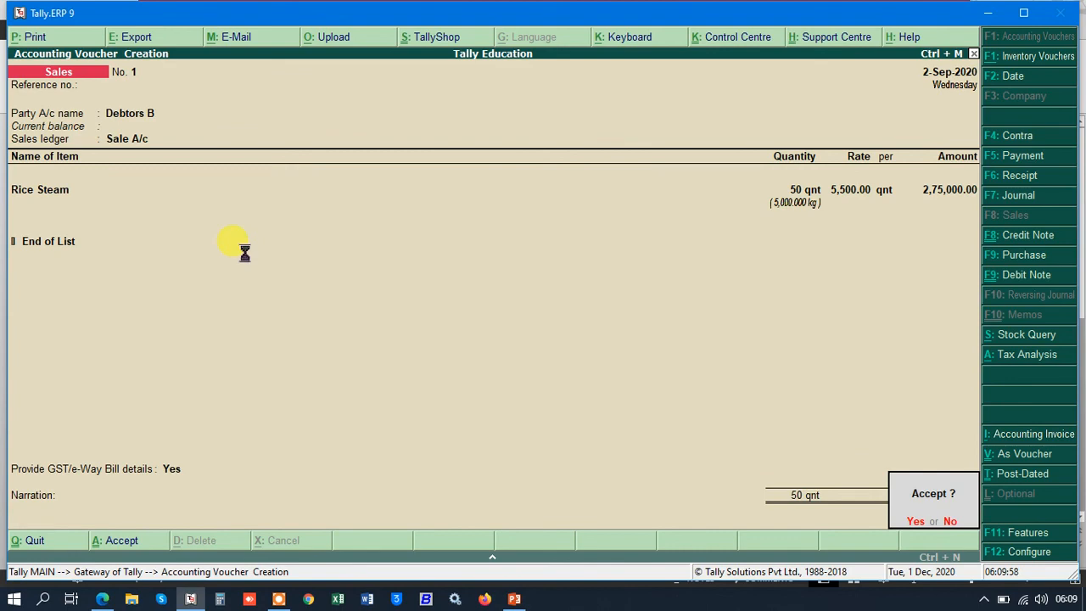
pyautogui.press('Return')
pyautogui.press('Escape')
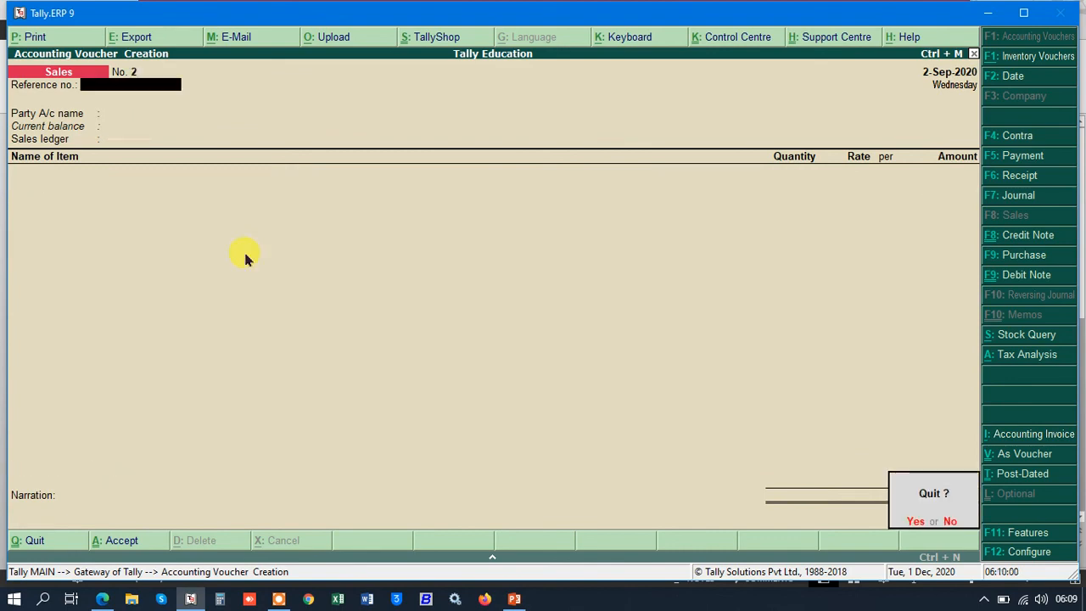
pyautogui.press('Return')
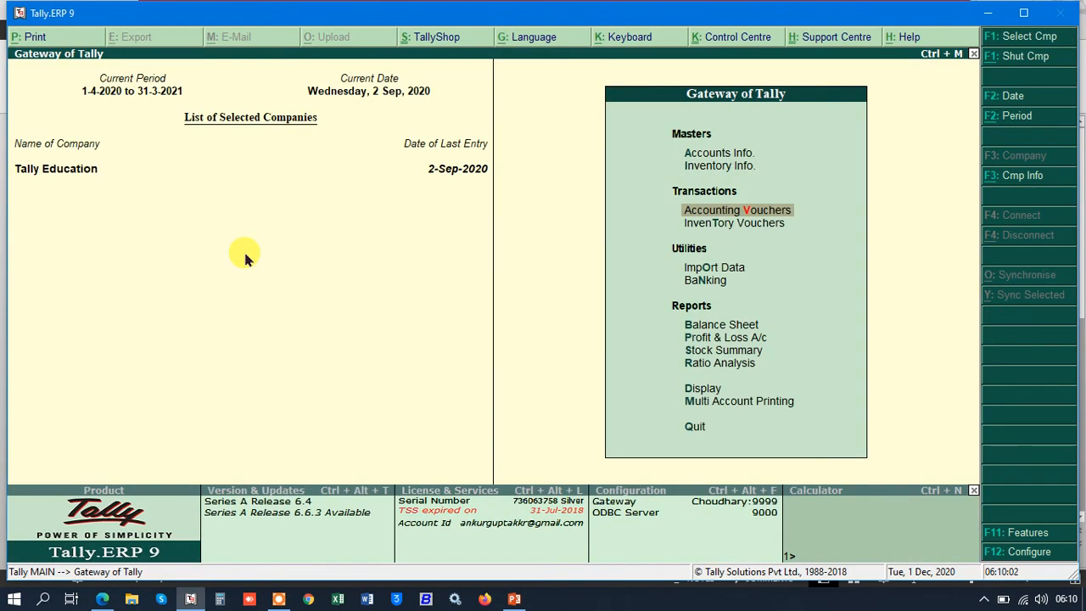
# Step: Open the Sales Register again to check the newly recorded sale
pyautogui.press('Down')
pyautogui.press('Down')
pyautogui.press('Down')
pyautogui.press('Down')
pyautogui.press('Down')
pyautogui.press('Down')
pyautogui.press('Down')
pyautogui.press('Down')
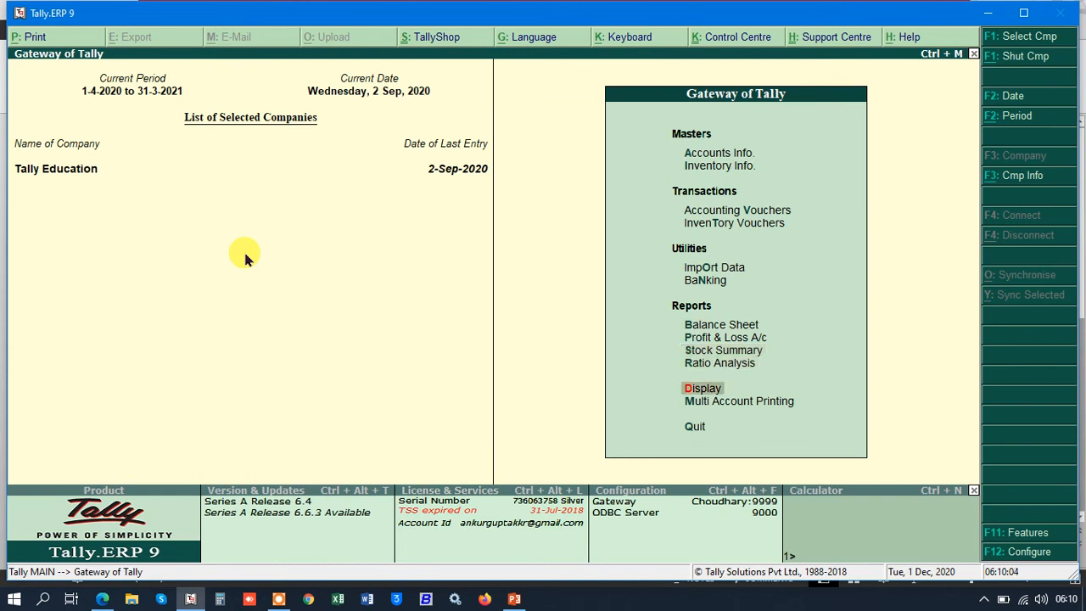
pyautogui.press('Return')
pyautogui.press('Down')
pyautogui.press('Down')
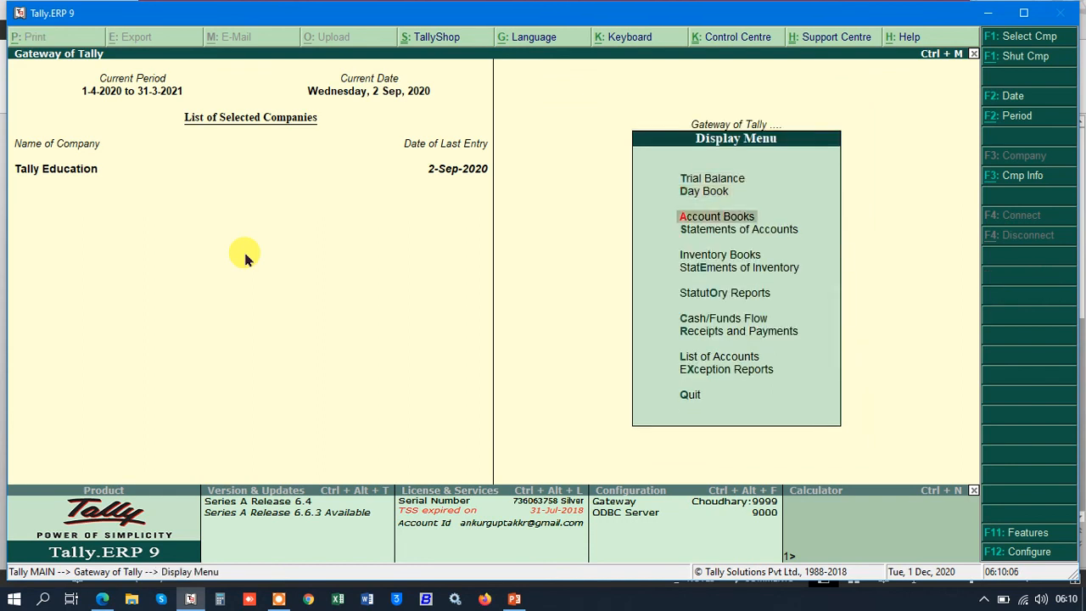
pyautogui.press('Return')
pyautogui.press('Down')
pyautogui.press('Down')
pyautogui.press('Down')
pyautogui.press('Down')
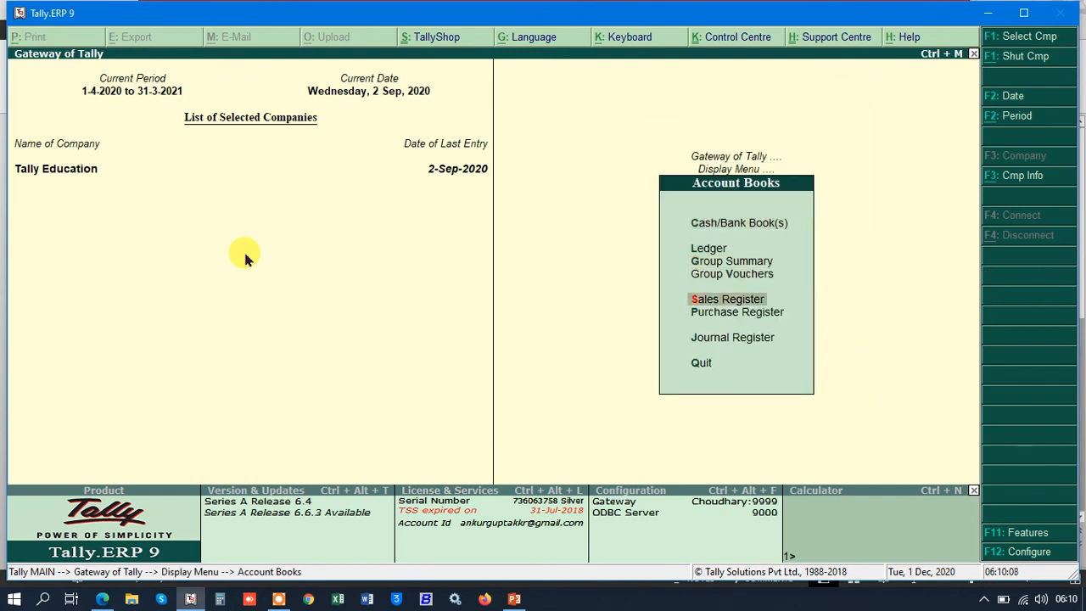
pyautogui.press('Return')
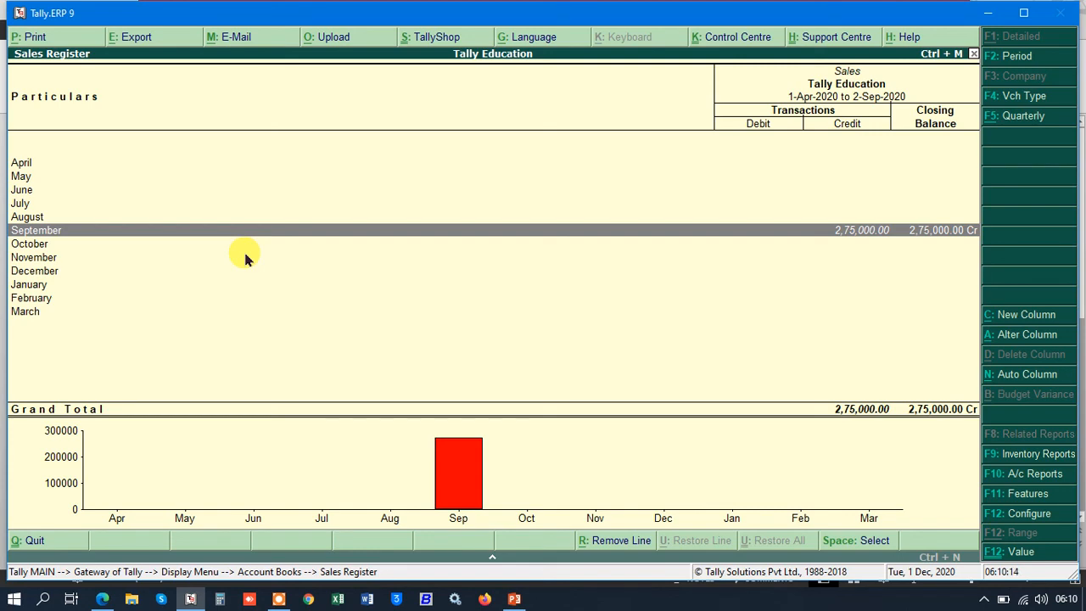
# Step: View the list of September sales vouchers, and return to the Gateway of Tally
pyautogui.press('Return')
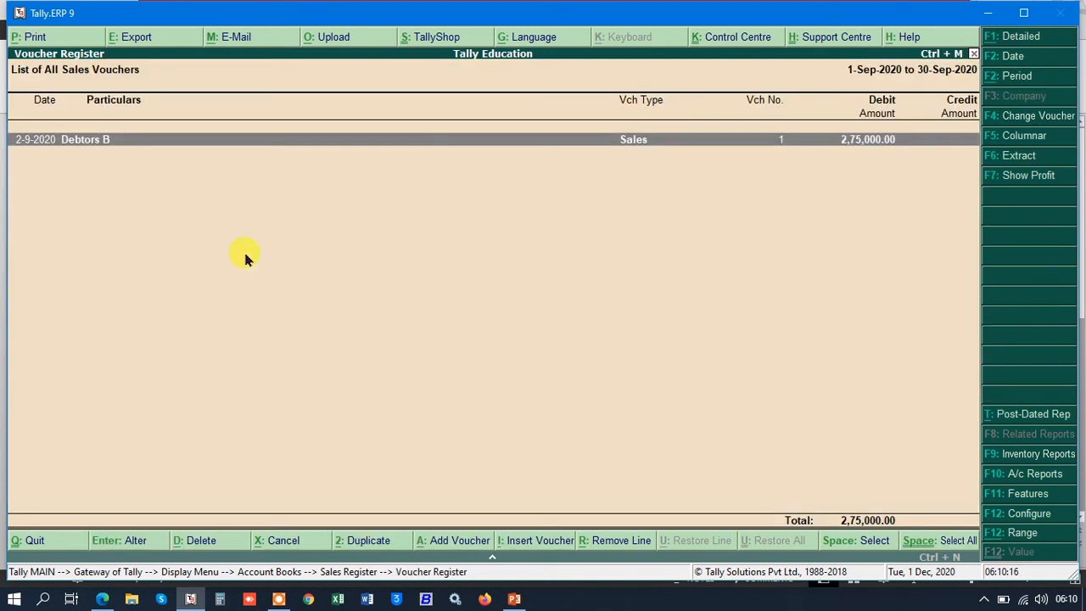
pyautogui.press('Escape')
pyautogui.press('Escape')
pyautogui.press('Escape')
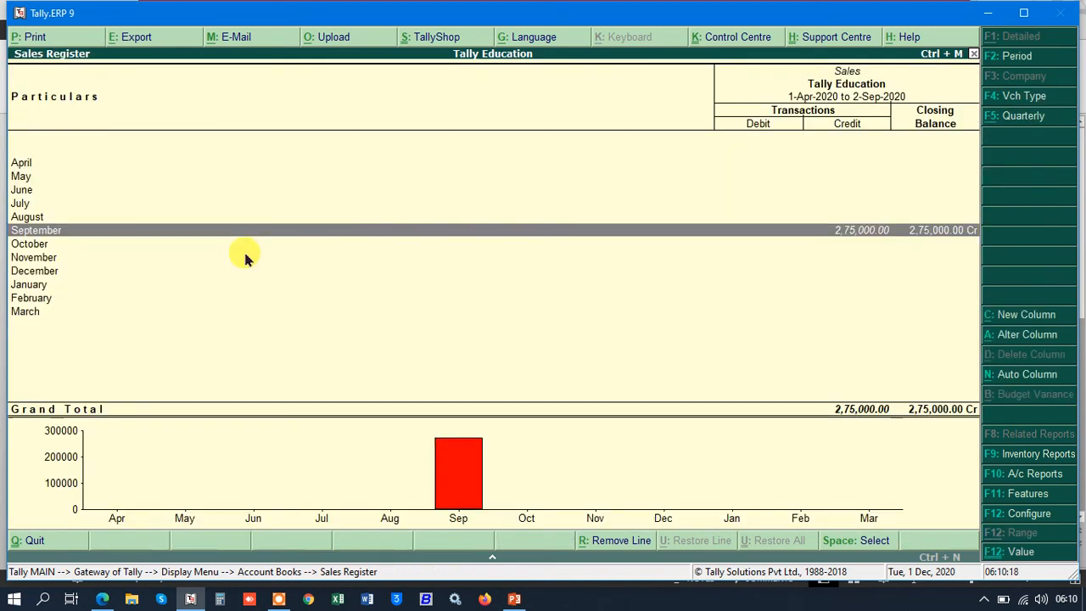
pyautogui.press('Escape')
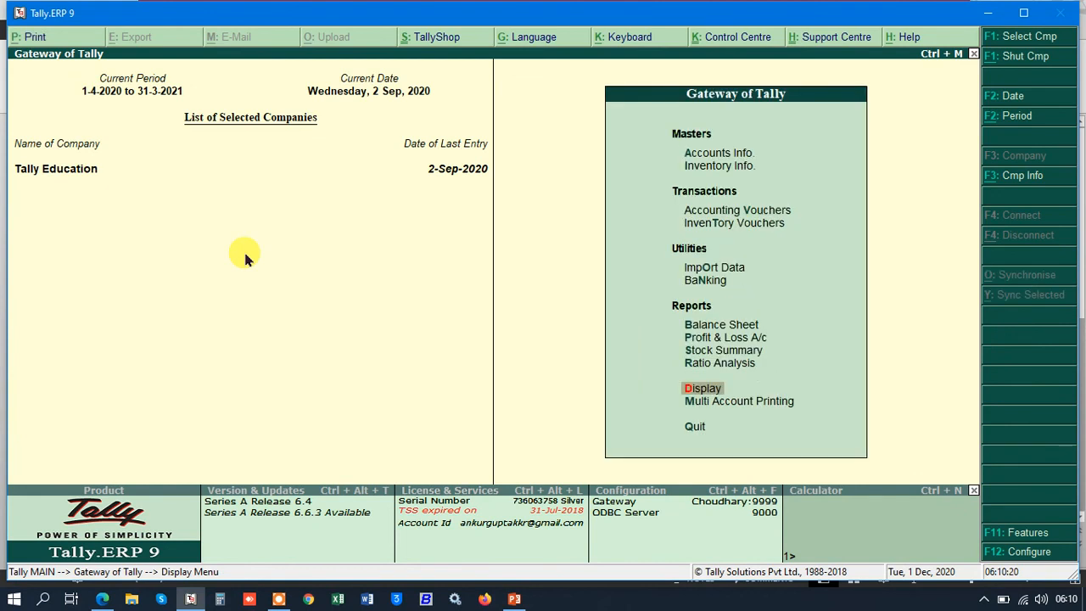
# Step: Open the Stock Summary and go to the Rice group
pyautogui.press('Up')
pyautogui.press('Up')
pyautogui.press('Return')
pyautogui.press('Down')
pyautogui.press('Down')
pyautogui.press('Down')
pyautogui.press('Return')
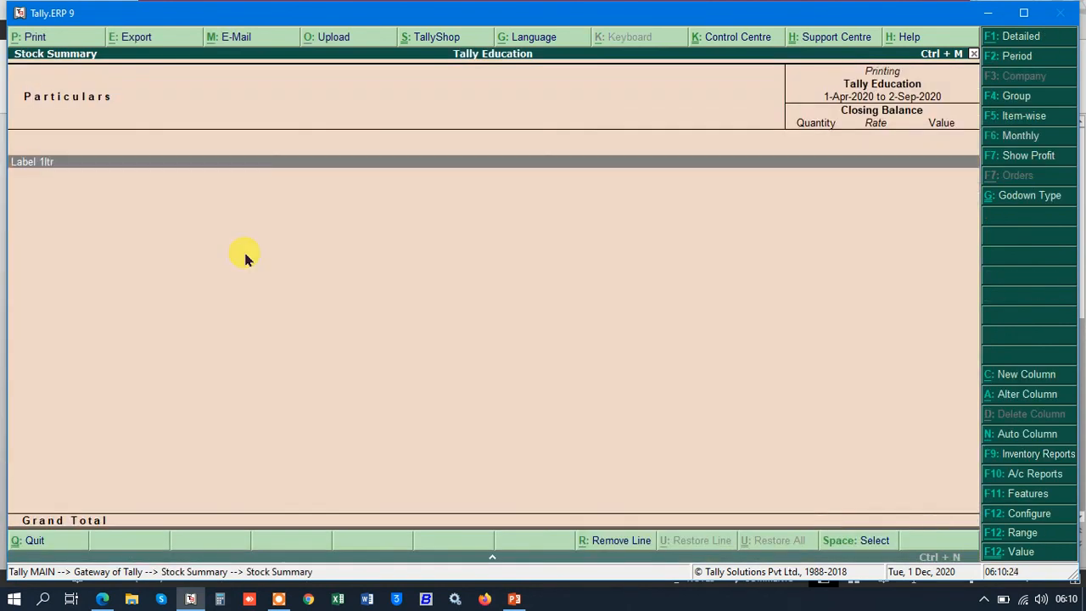
pyautogui.press('Escape')
pyautogui.press('Down')
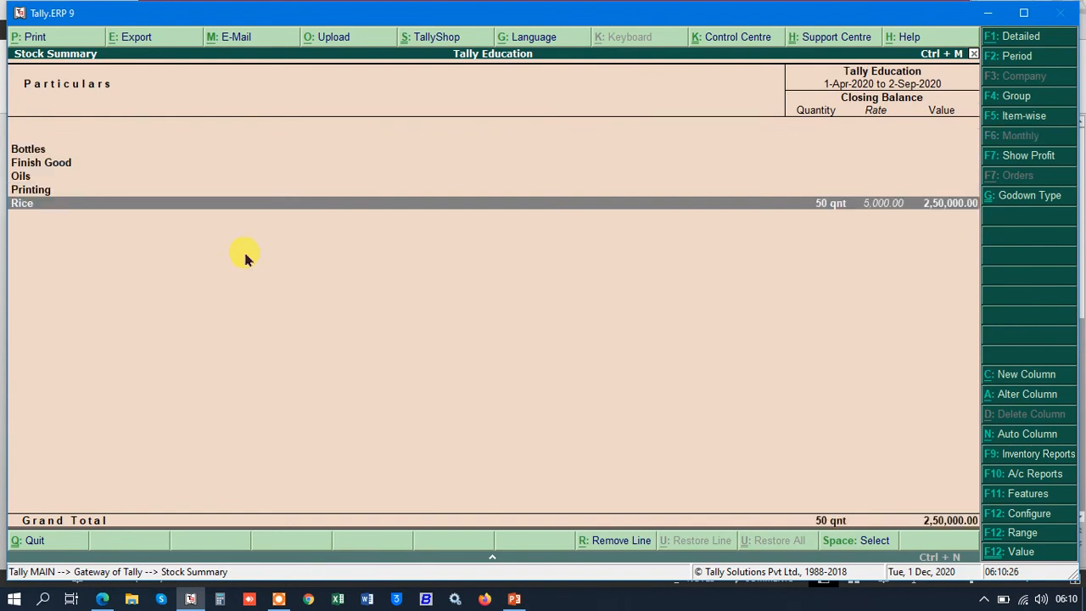
# Step: Drill down to Rice Steam's September stock vouchers and compare the Creditor A purchase with the Debtors B sale
pyautogui.press('Return')
pyautogui.press('Return')
pyautogui.press('Return')
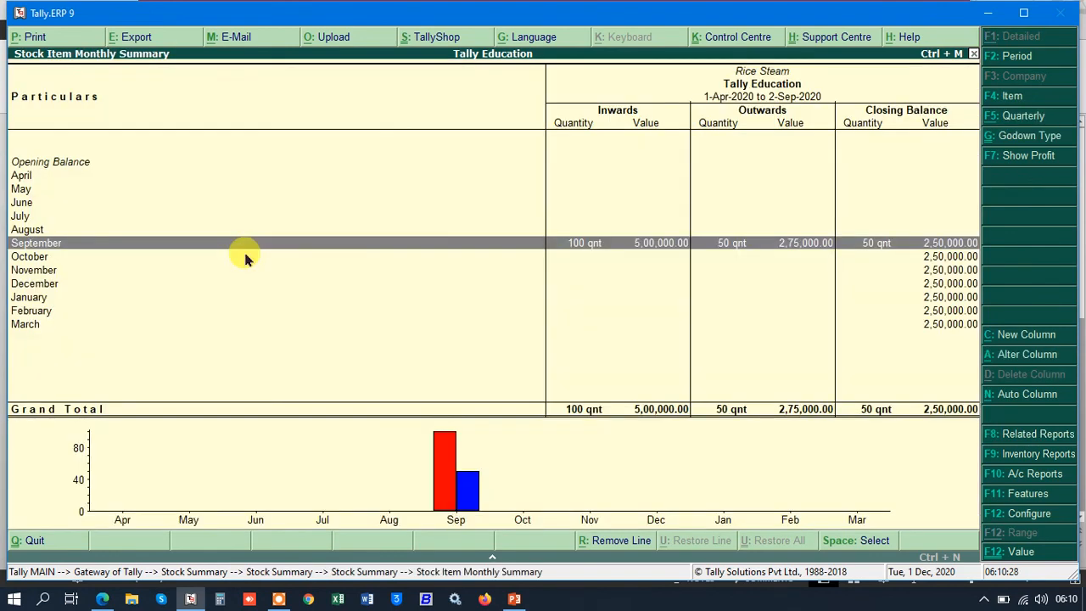
pyautogui.press('Return')
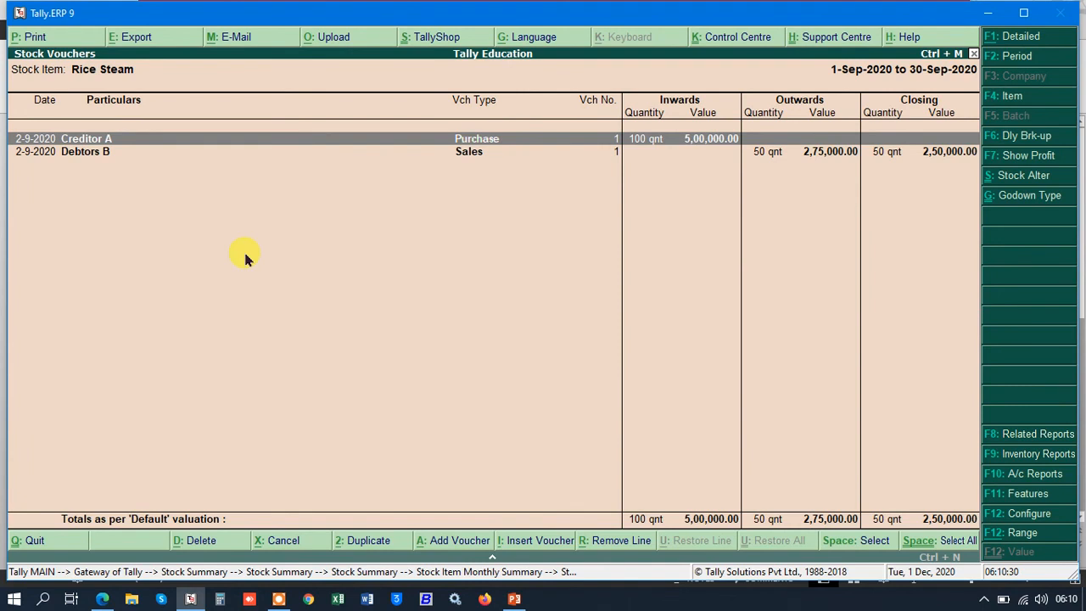
pyautogui.press('Down')
pyautogui.press('Up')
pyautogui.press('Down')
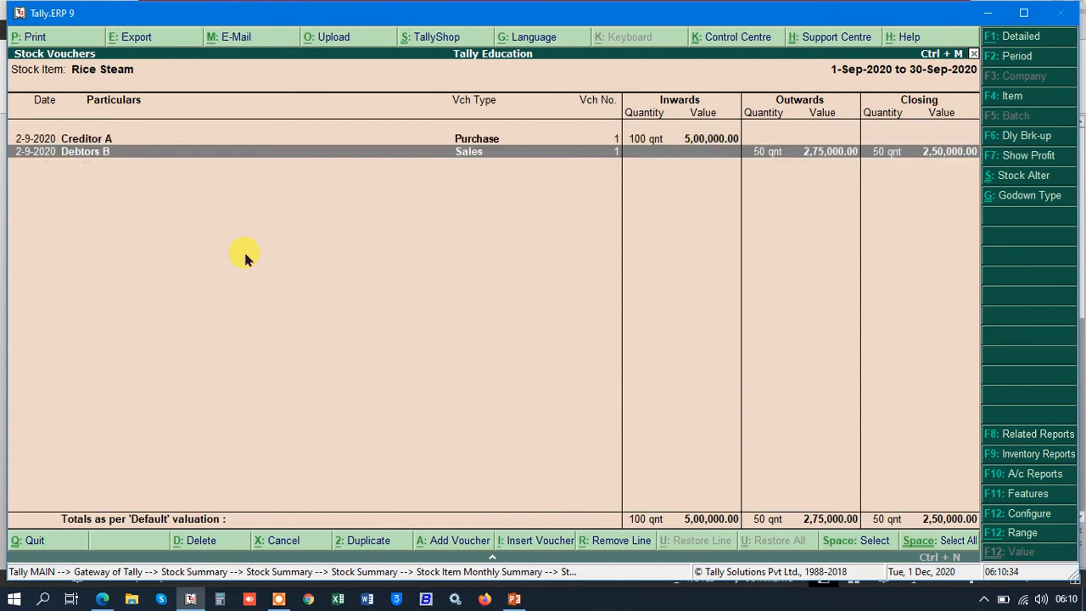